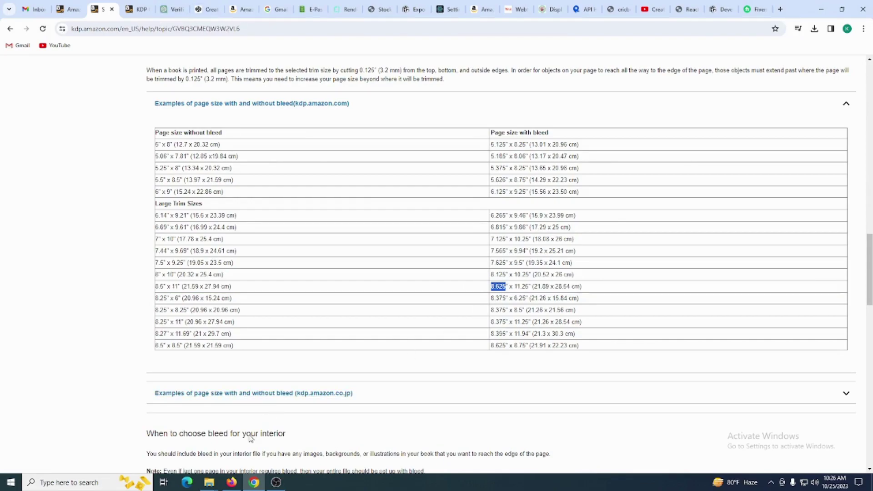
Switch to Canva and start a custom-size design in inches with a width of 8.625
click(231, 483)
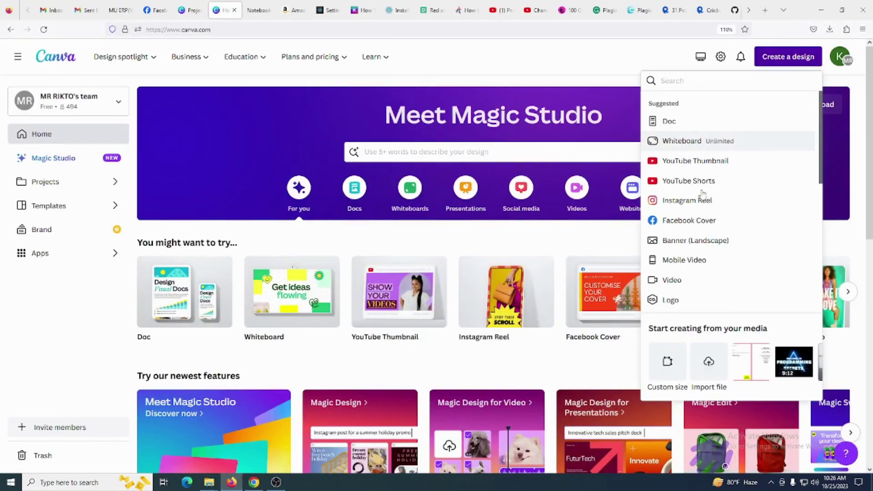
click(670, 379)
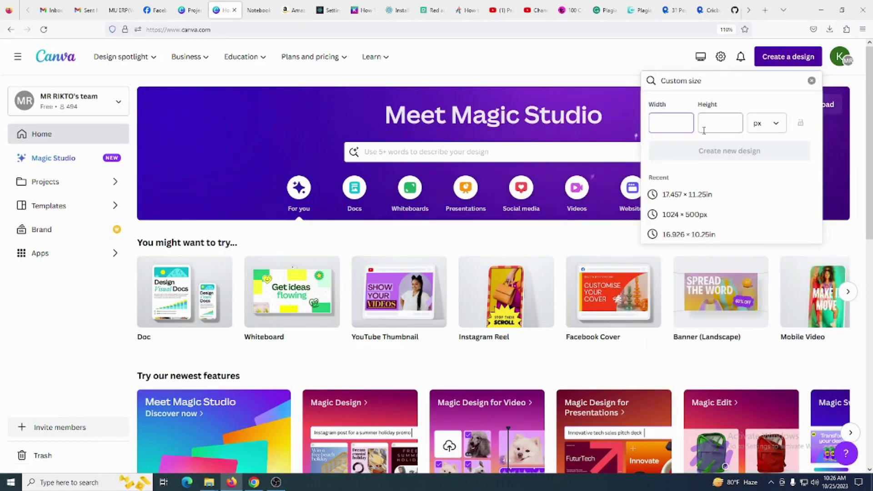
text(8.625)
click(763, 129)
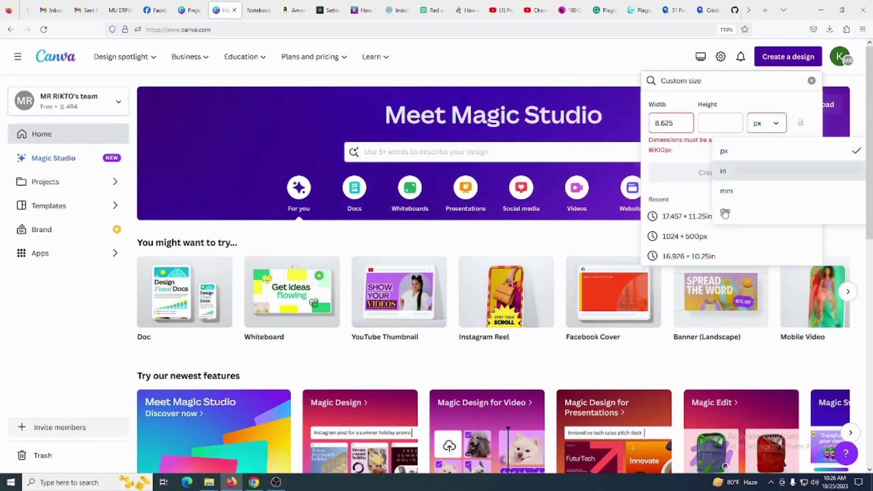
click(725, 171)
key(ctrl+a)
text(8.625)
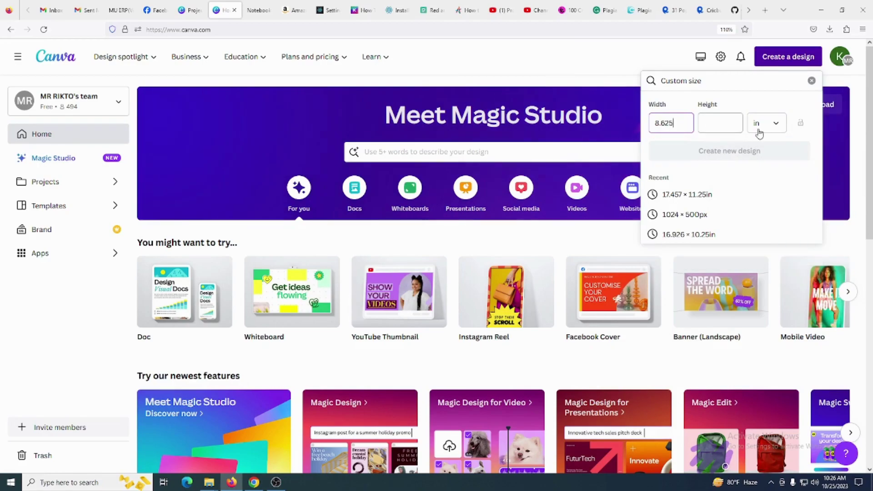
Copy the 11.25 height from KDP's page-size-with-bleed table for the 8.5 x 11 trim and create the 8.625 x 11.25 in design
click(255, 482)
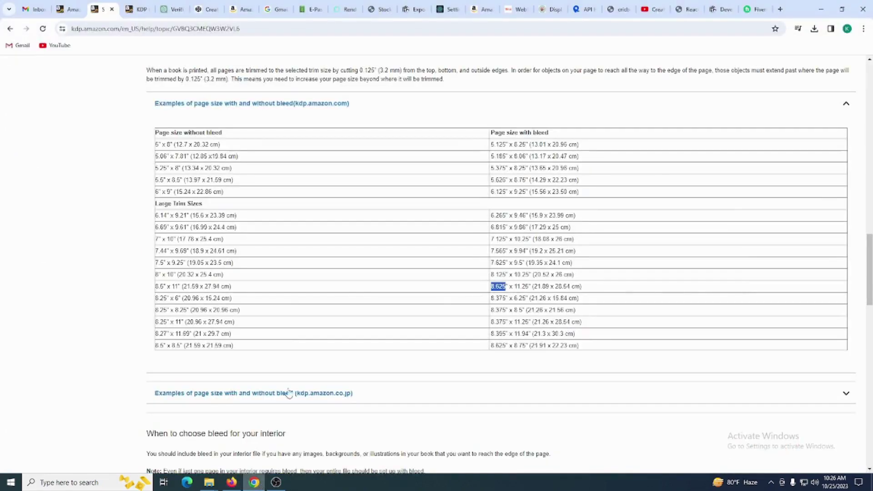
drag(514, 287, 528, 288)
key(ctrl+c)
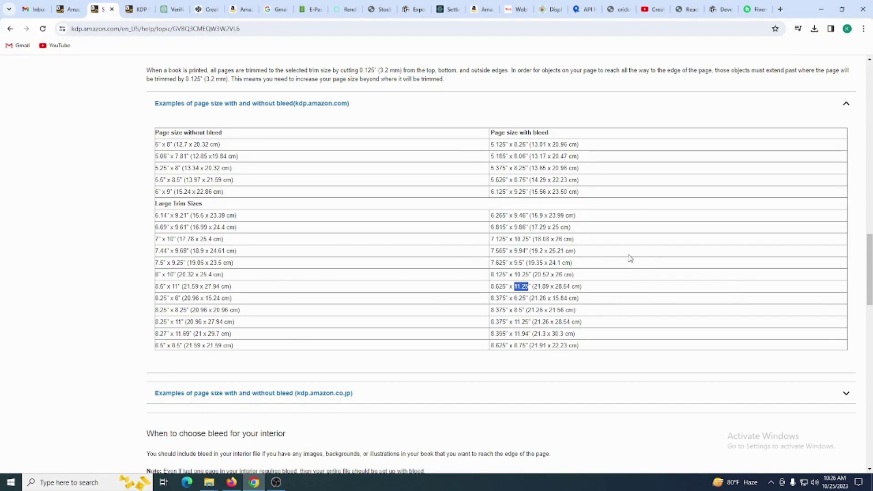
key(alt+Tab)
click(715, 123)
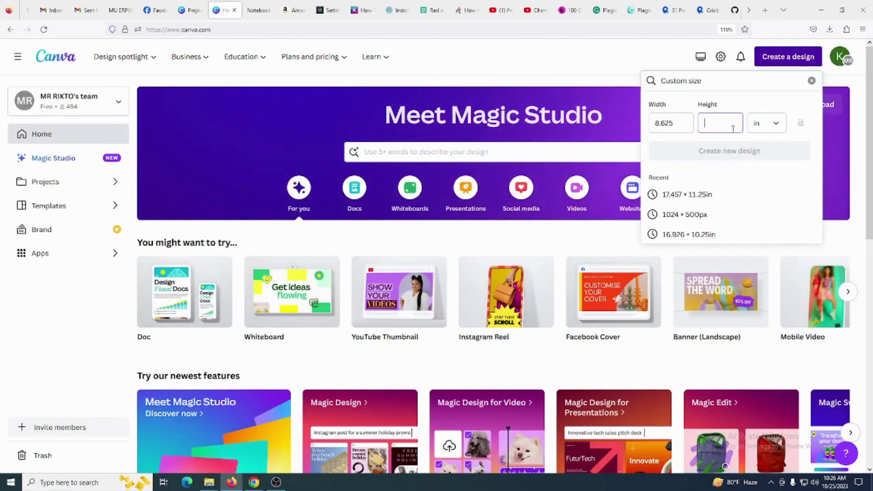
key(ctrl+v)
click(729, 150)
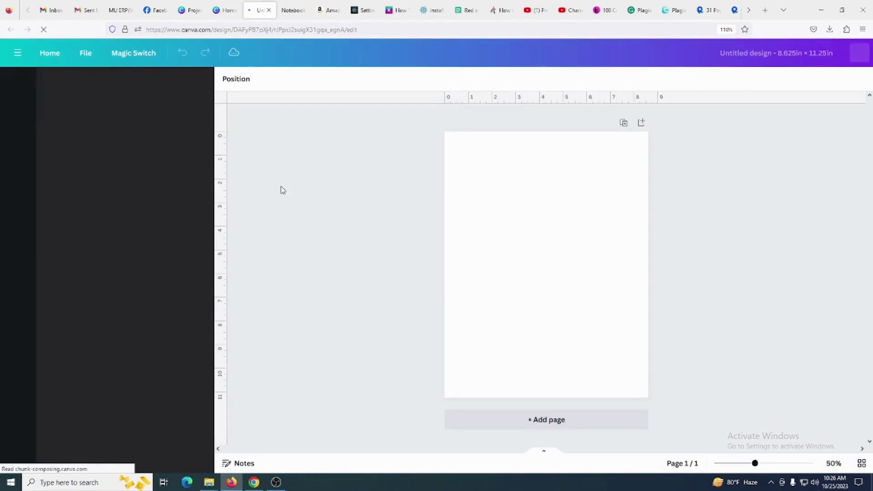
Examine KDP's minimum margin table for the 24 to 150 page row, covering inside margins and outside margins with and without bleed
key(alt+Tab)
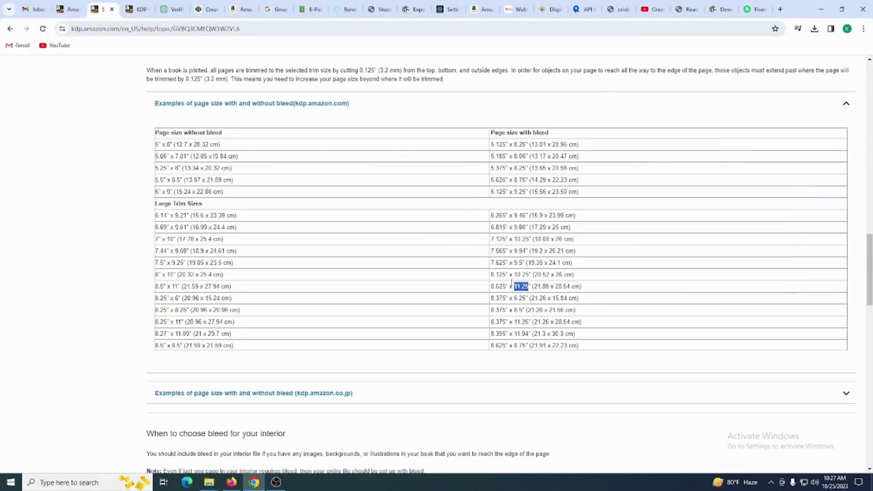
click(525, 287)
scroll(279, 296, down, 15)
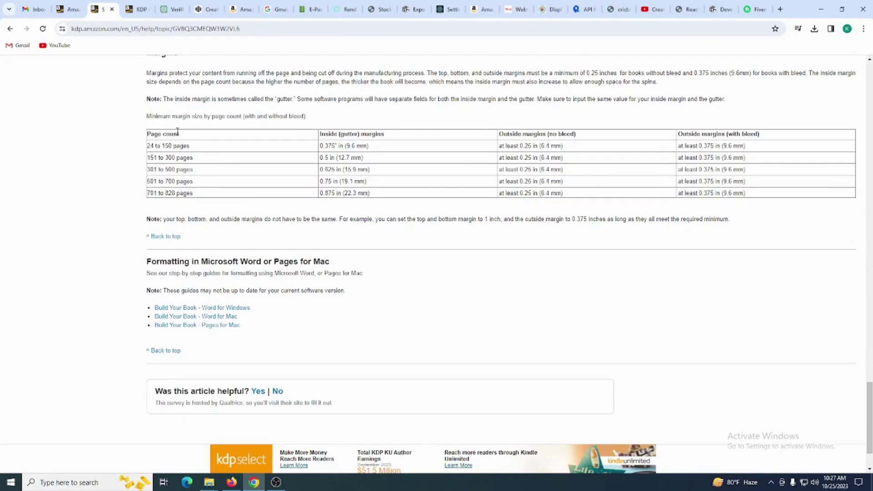
drag(147, 116, 321, 119)
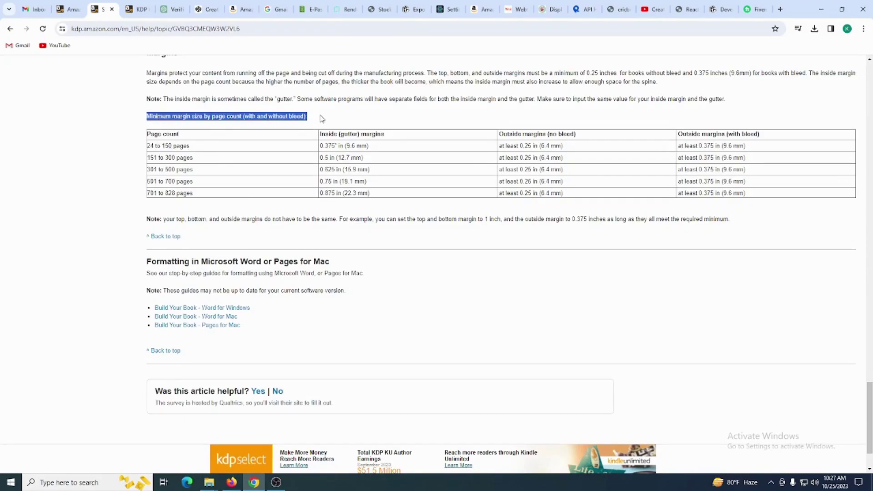
click(325, 118)
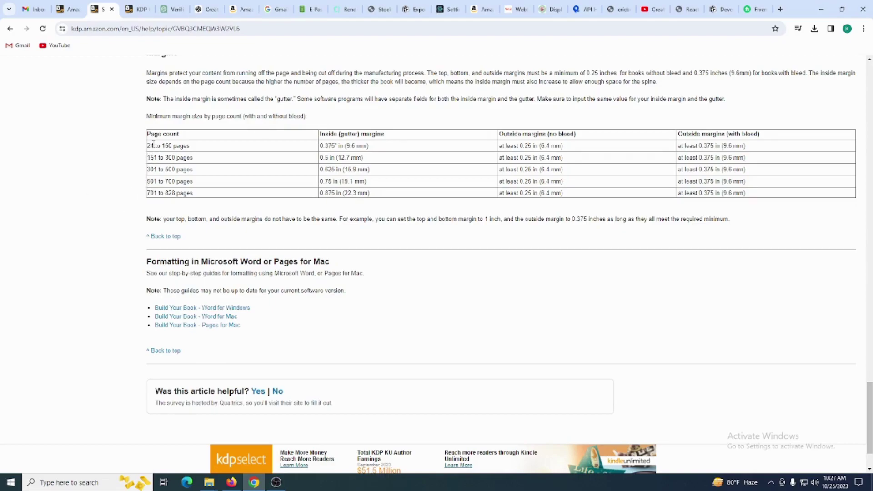
drag(148, 146, 196, 149)
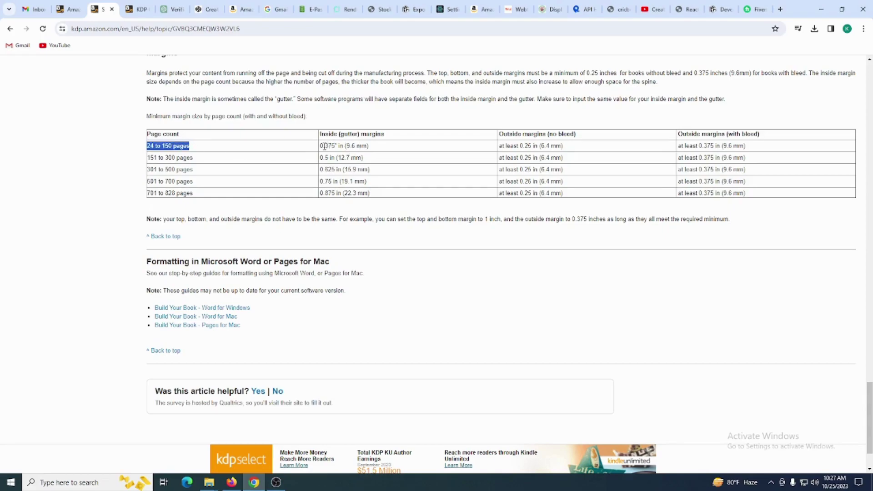
drag(321, 146, 386, 146)
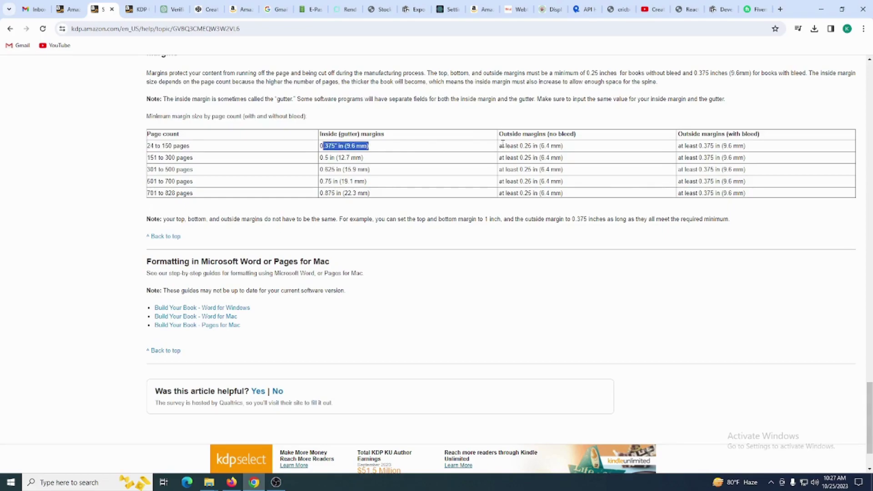
drag(503, 145, 594, 149)
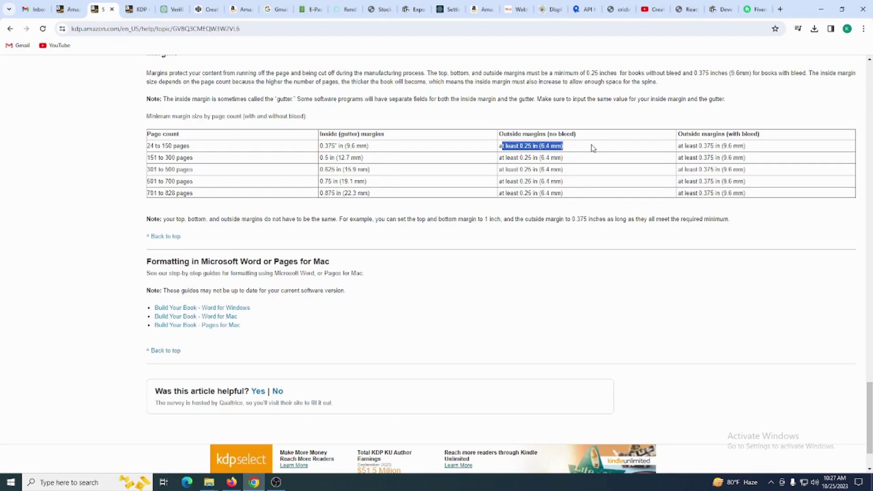
click(598, 149)
drag(679, 145, 754, 151)
click(754, 152)
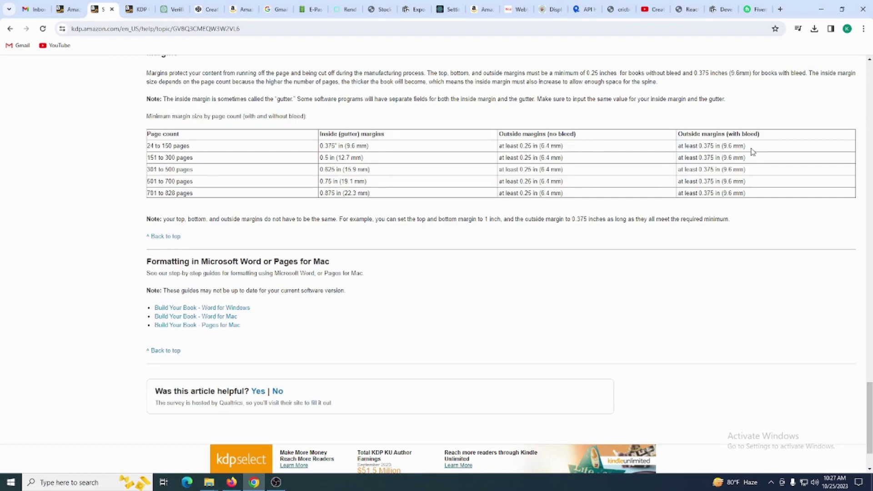
double_click(702, 146)
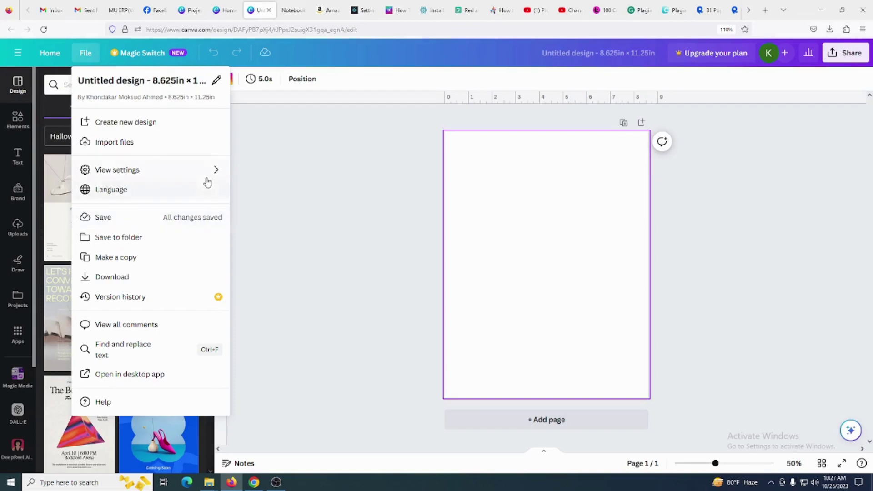
Show the margins on the Canva design and place a vertical guide about 0.38 in inside the page's left edge
mouse_move(210, 177)
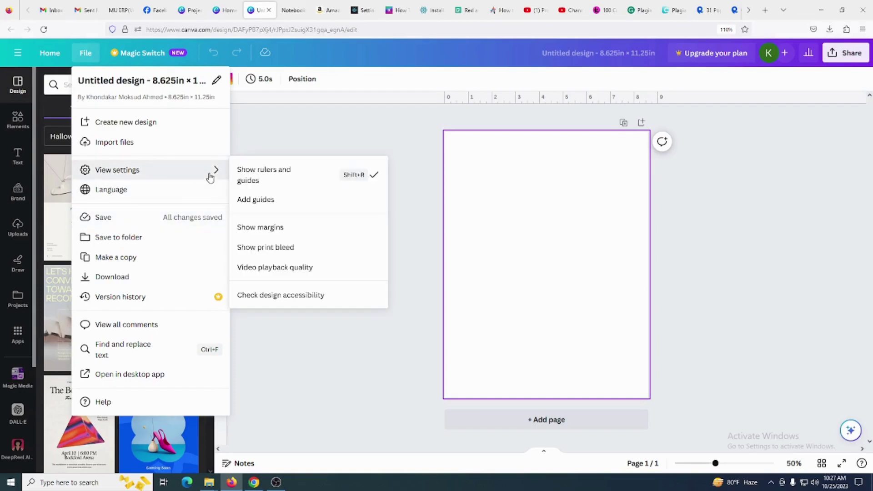
click(274, 226)
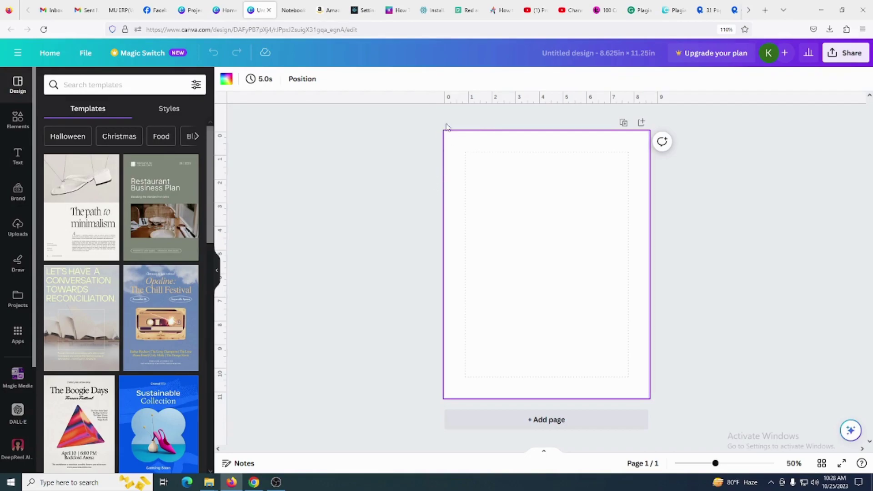
drag(224, 122, 453, 132)
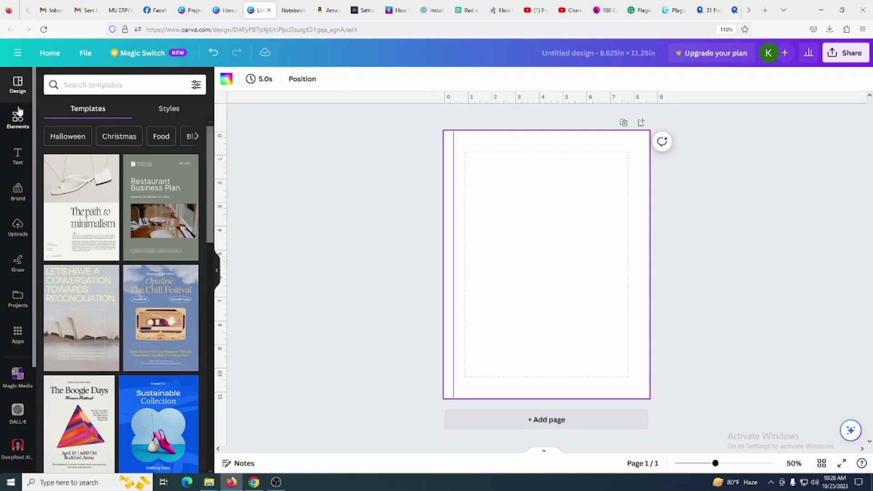
Add a square shape and shrink it to fit between the page's left edge and the vertical guide
click(18, 122)
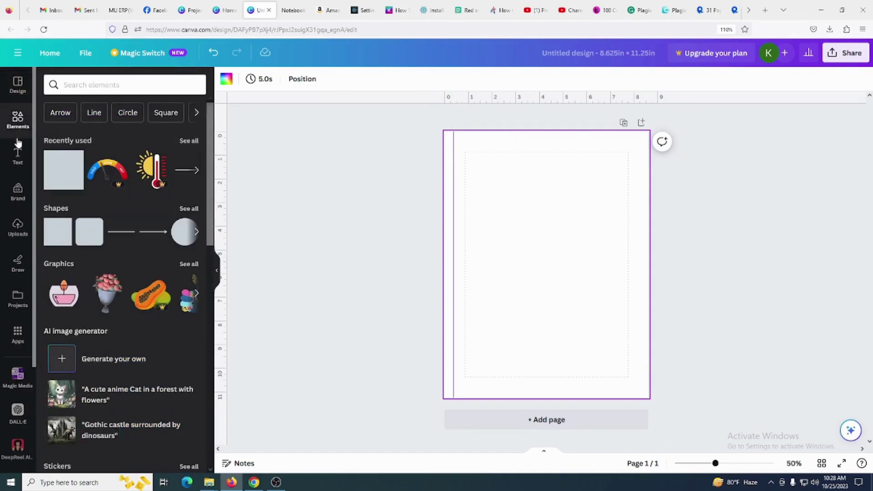
click(64, 230)
drag(577, 295, 454, 161)
click(425, 150)
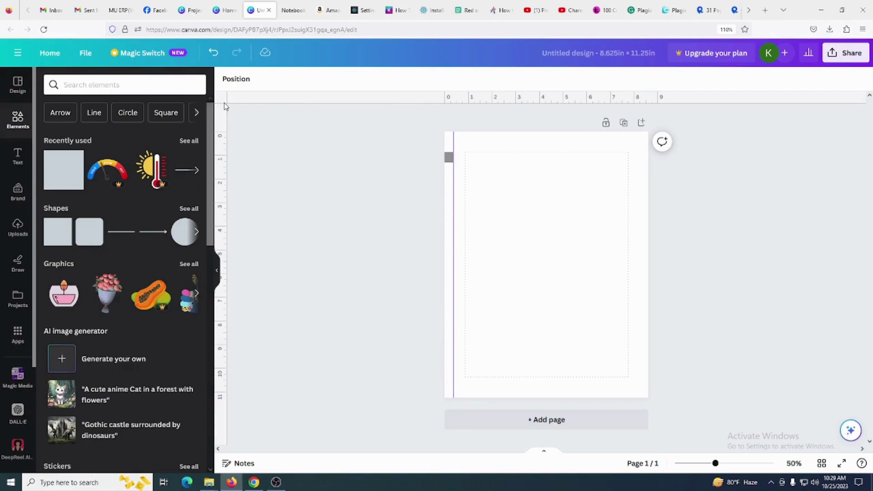
Place a horizontal guide about 0.38 in below the page's top edge
drag(233, 103, 233, 140)
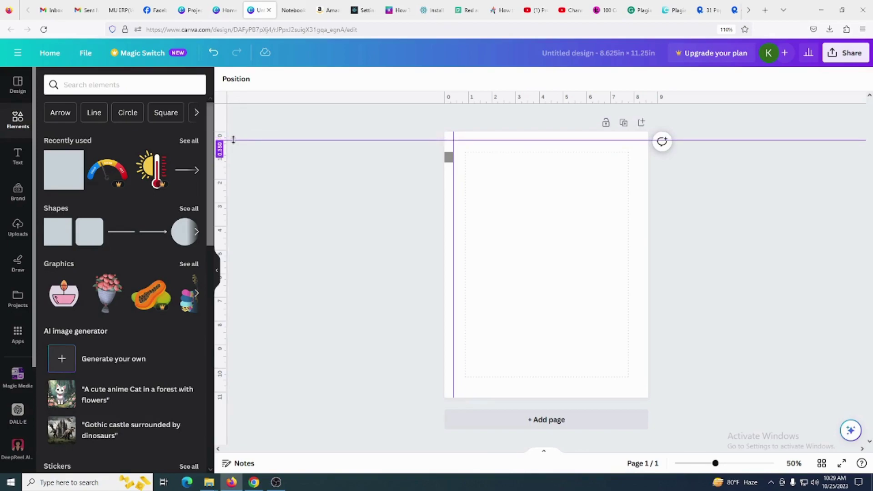
drag(234, 139, 232, 141)
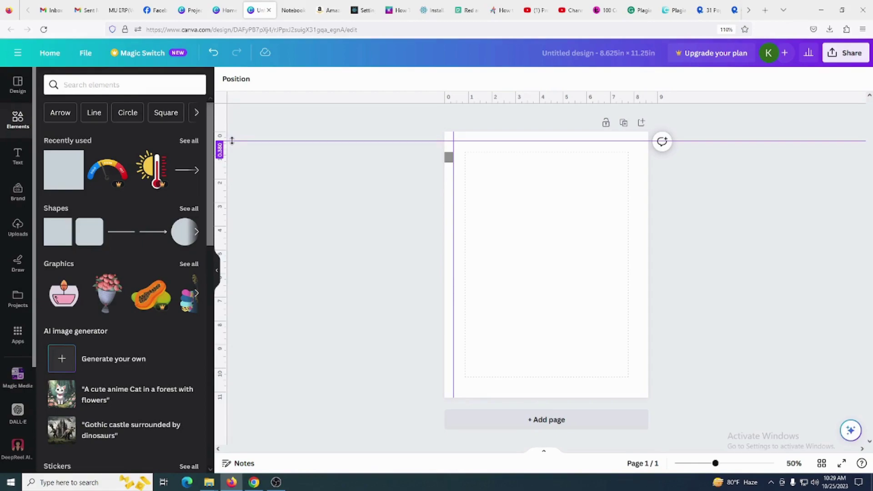
drag(383, 142, 385, 142)
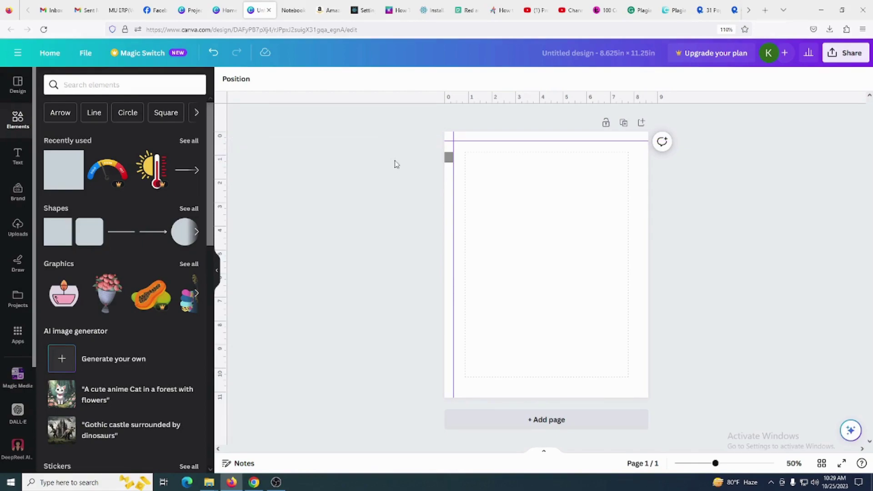
Move the small square into the page's top-left corner to check the top guide's spacing
click(448, 158)
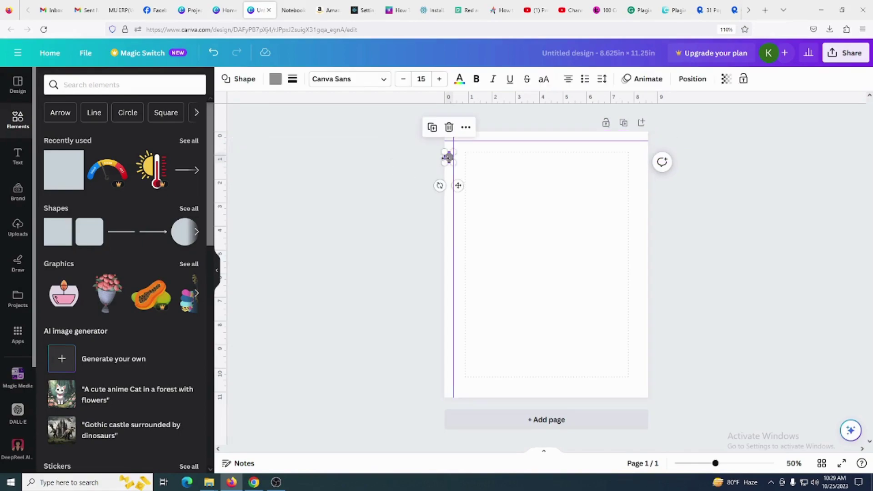
click(490, 164)
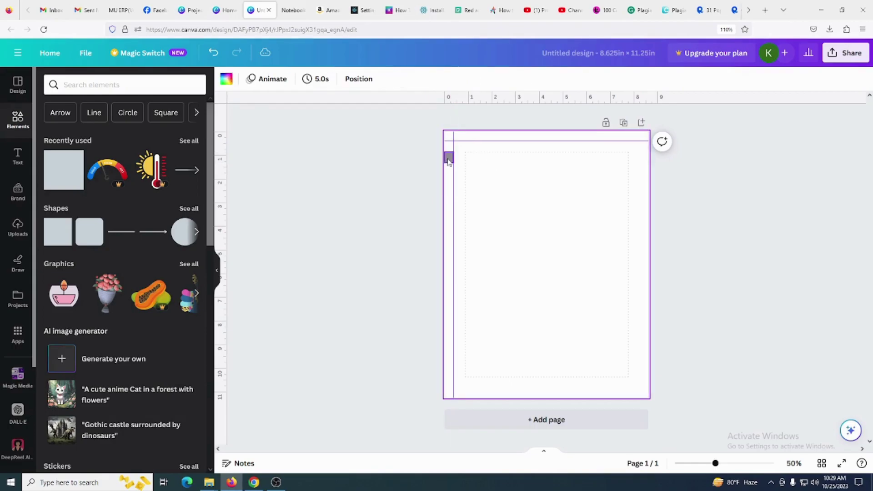
drag(449, 162, 450, 139)
click(407, 167)
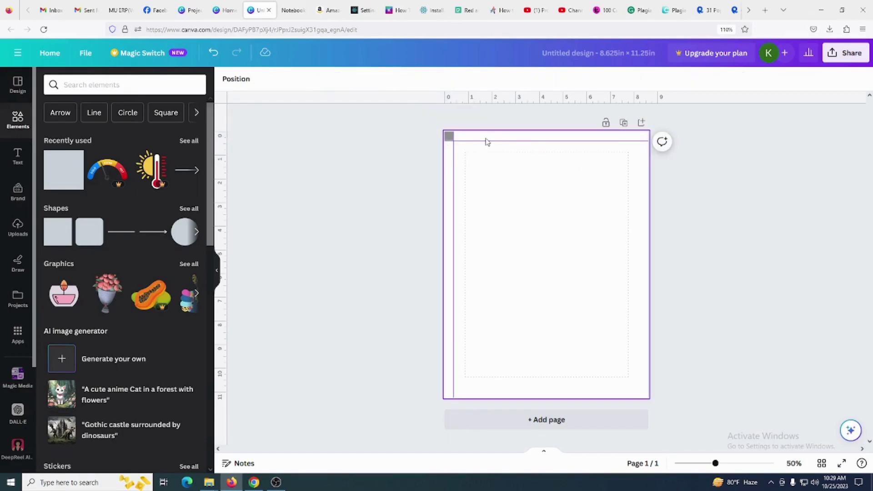
Move the square against the page's right edge and place a vertical guide along its inner side
drag(449, 138, 644, 165)
click(665, 194)
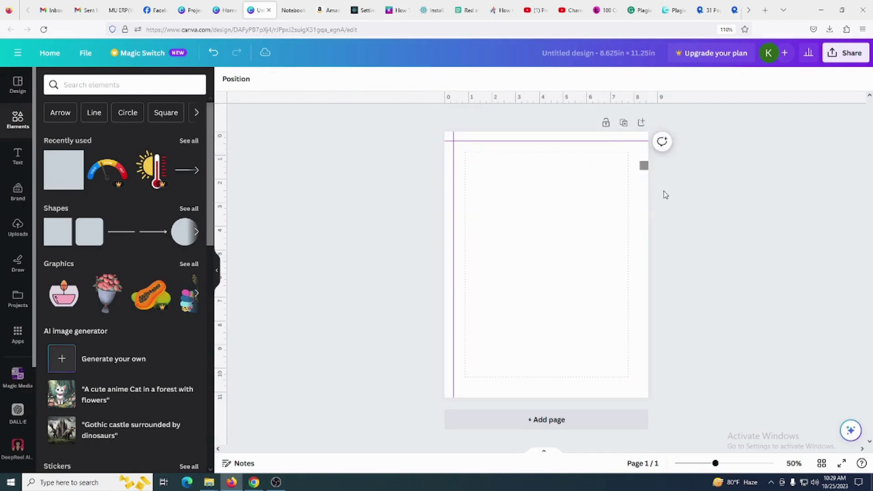
drag(223, 177, 441, 391)
Place a horizontal guide along the top of the square in the page's bottom-left corner and delete the square
click(402, 381)
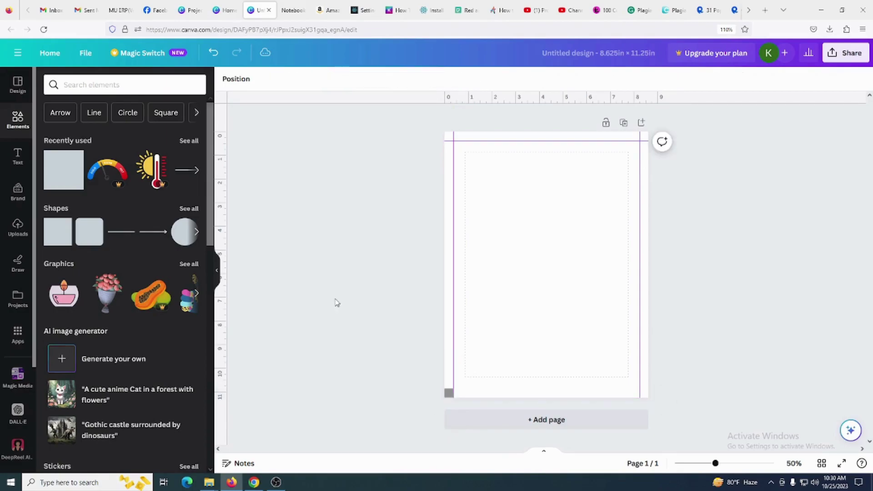
drag(283, 99, 269, 388)
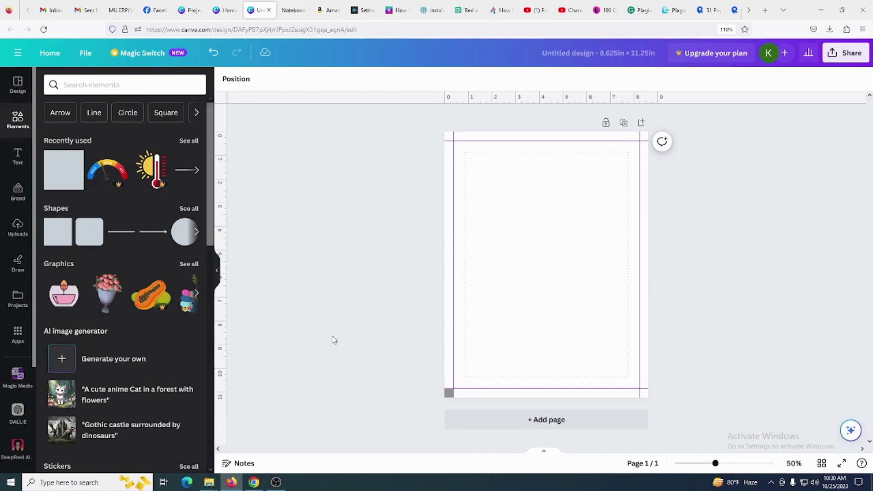
click(449, 395)
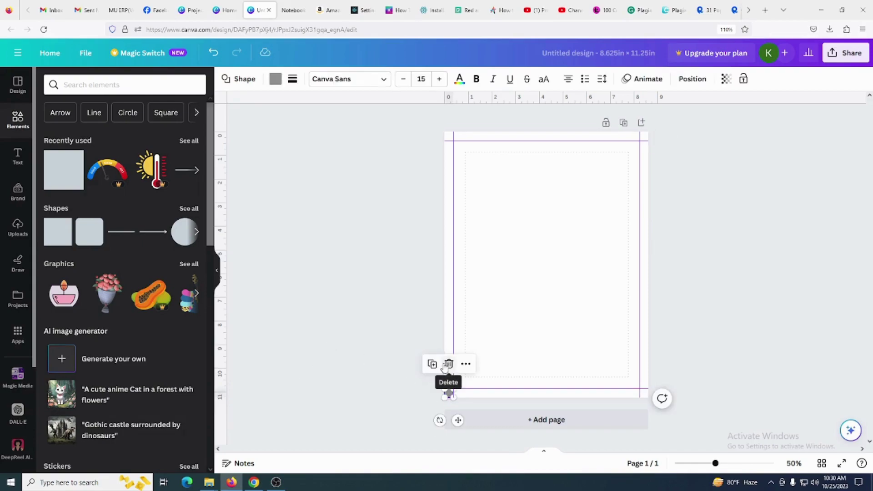
click(449, 362)
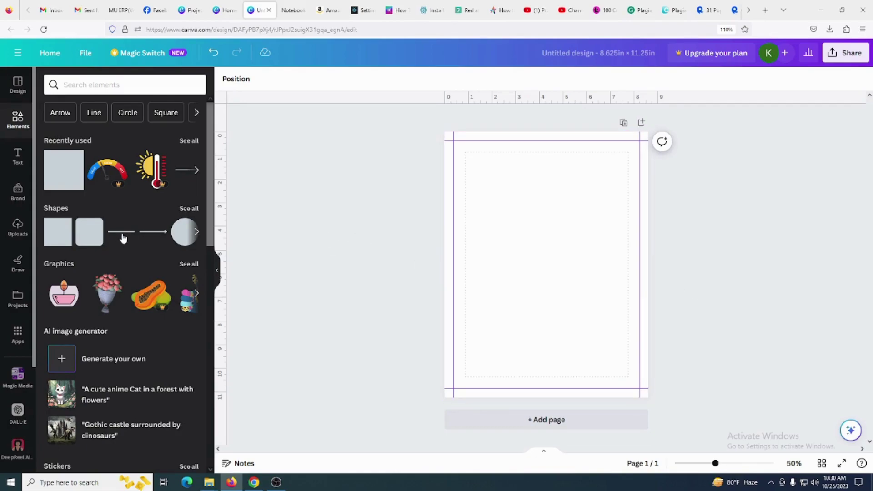
Add a straight line starting at the left guide about 1.2 in below the page's top and extend it past the right edge
click(490, 210)
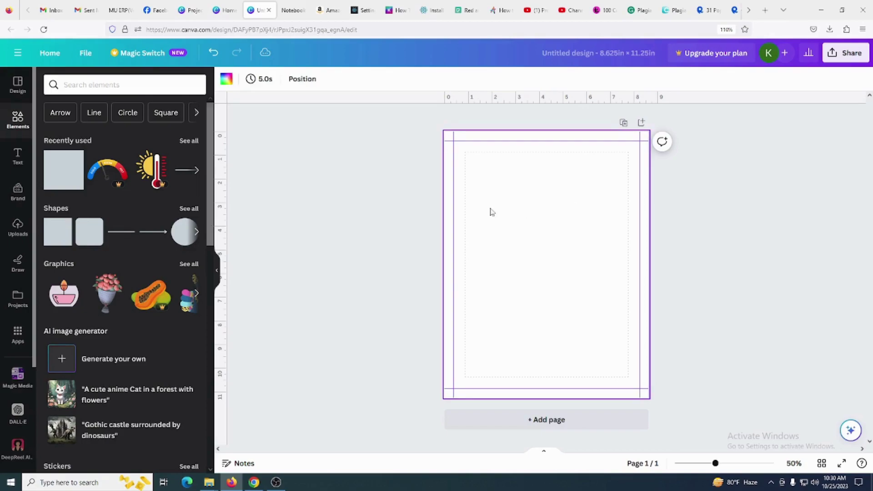
click(127, 236)
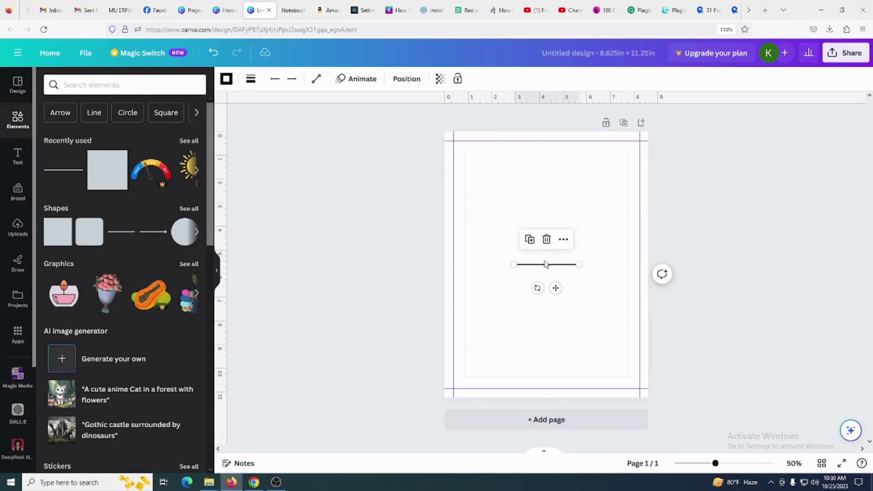
drag(547, 267, 486, 161)
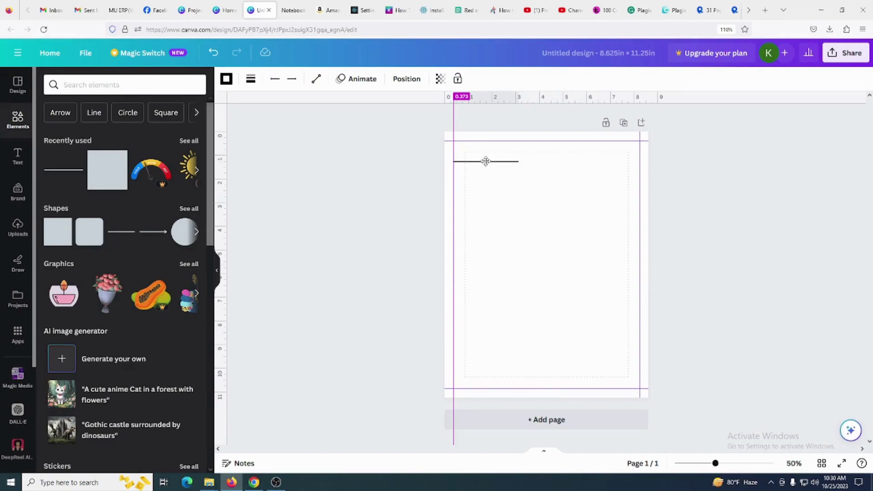
mouse_move(485, 161)
mouse_down()
mouse_move(487, 130)
mouse_move(482, 170)
mouse_move(484, 159)
mouse_up()
drag(485, 159, 687, 160)
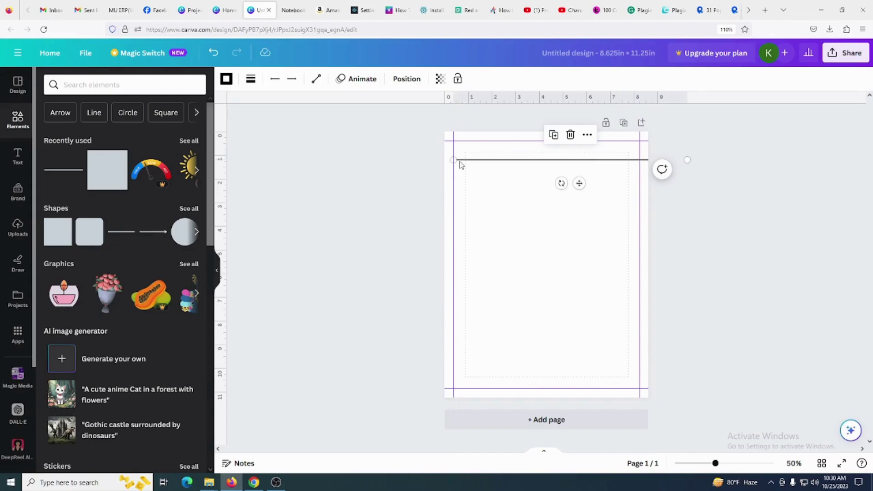
Check the line's weight setting and set its transparency to 20
click(254, 82)
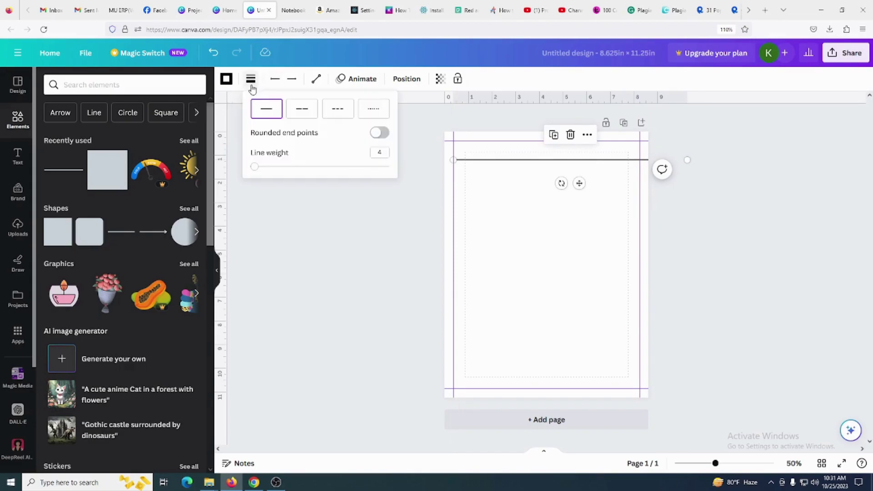
click(255, 169)
drag(256, 170, 257, 172)
click(286, 197)
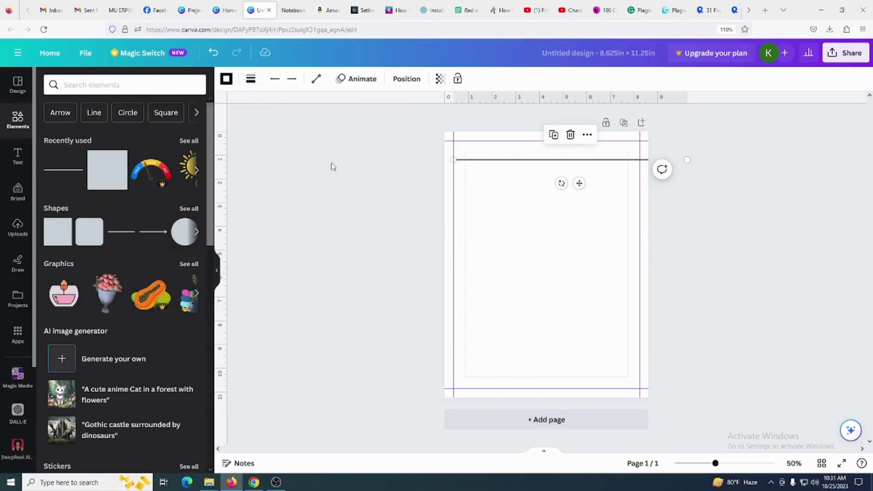
click(438, 82)
drag(437, 121, 361, 130)
drag(361, 130, 366, 131)
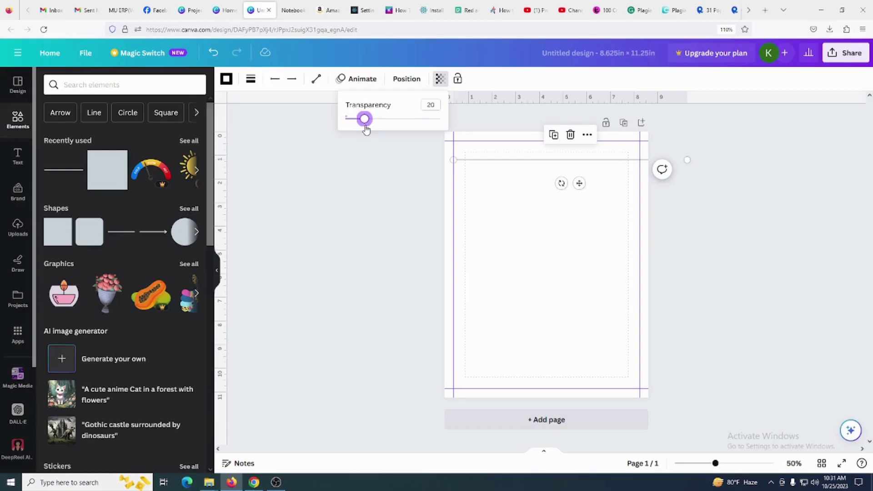
click(731, 165)
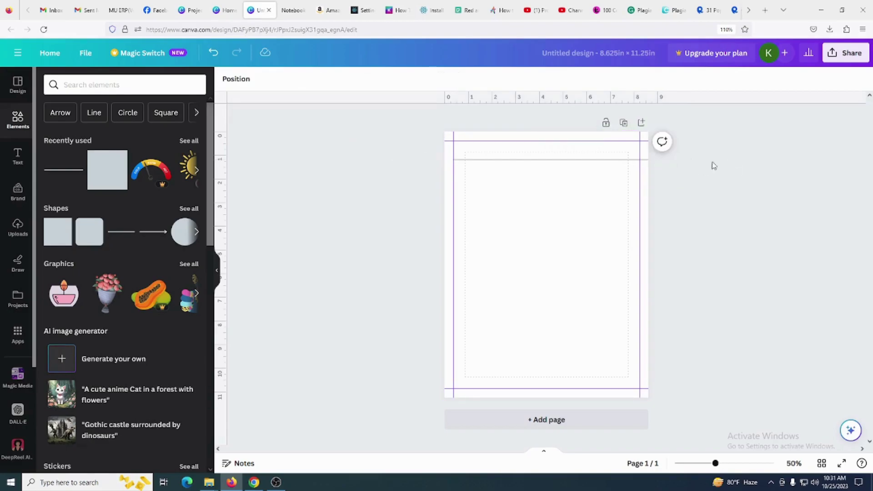
Duplicate the faint horizontal line nine times to make a set of ten lines
click(636, 160)
key(ctrl+z)
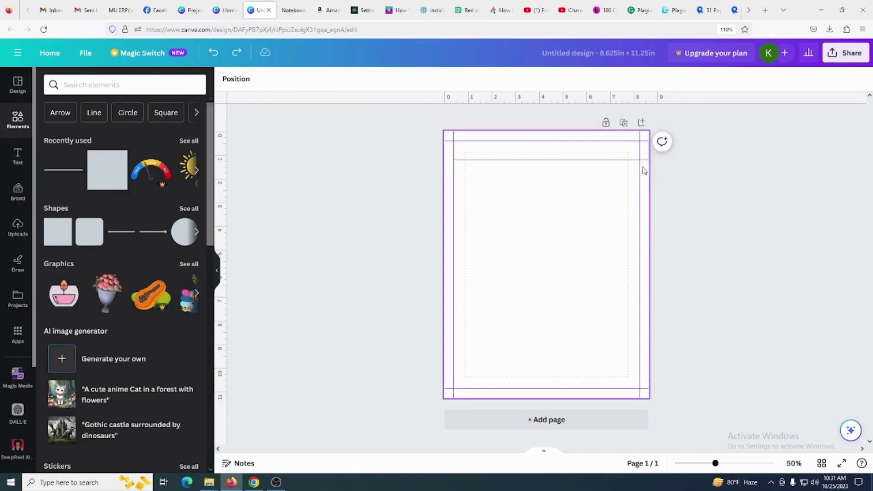
click(638, 161)
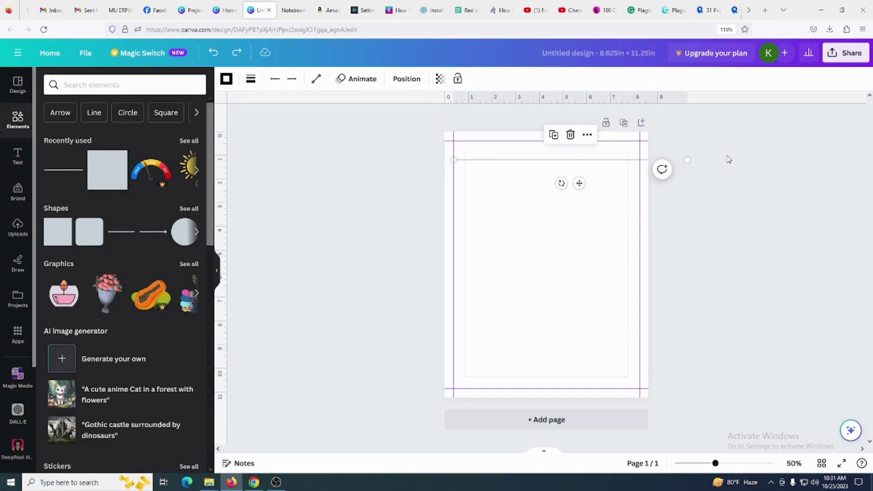
key(ctrl+d)
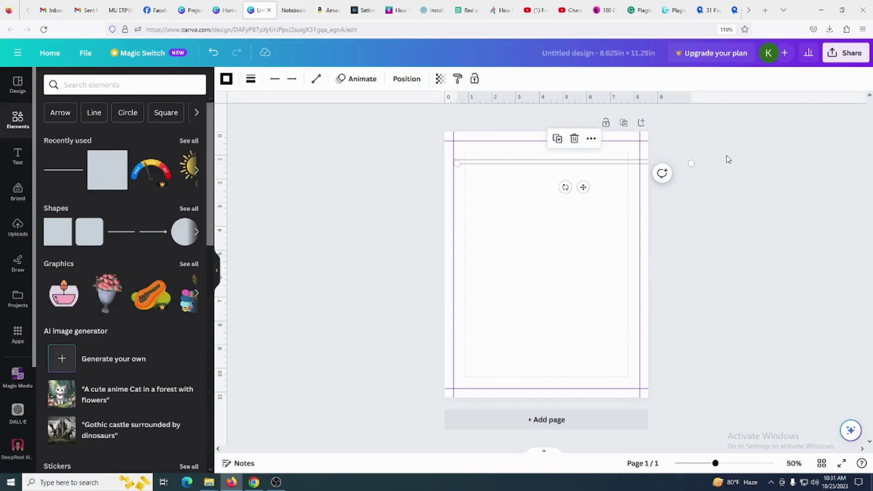
key(ctrl+d)
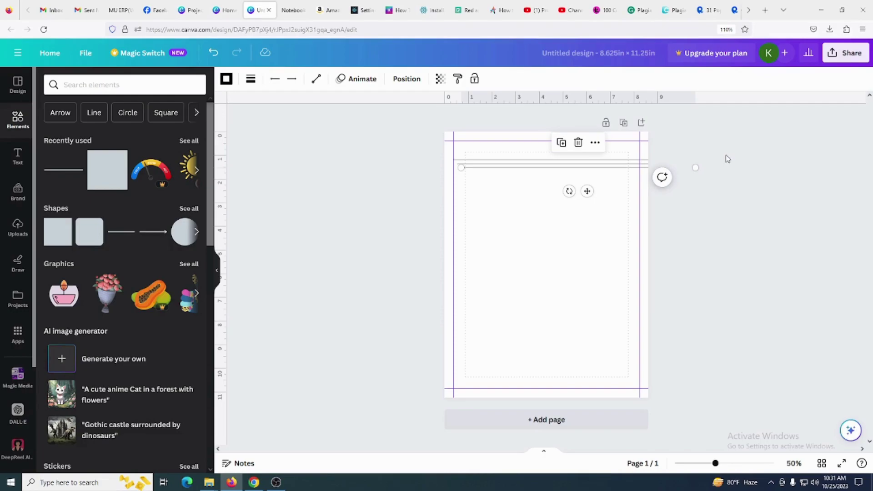
key(ctrl+d)
key(ctrl+d)
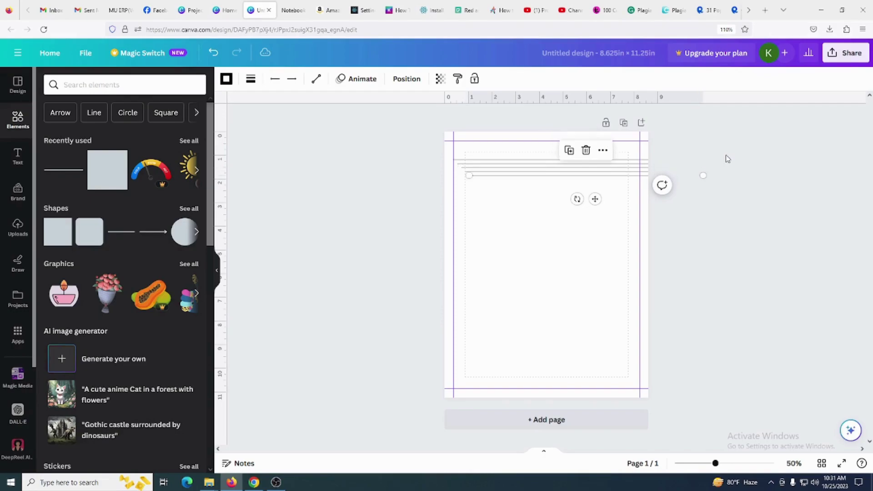
key(ctrl+d)
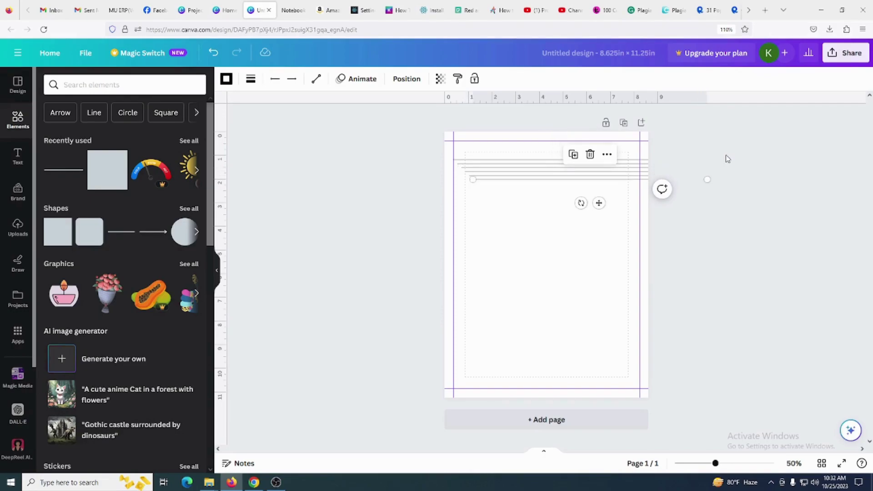
key(ctrl+d)
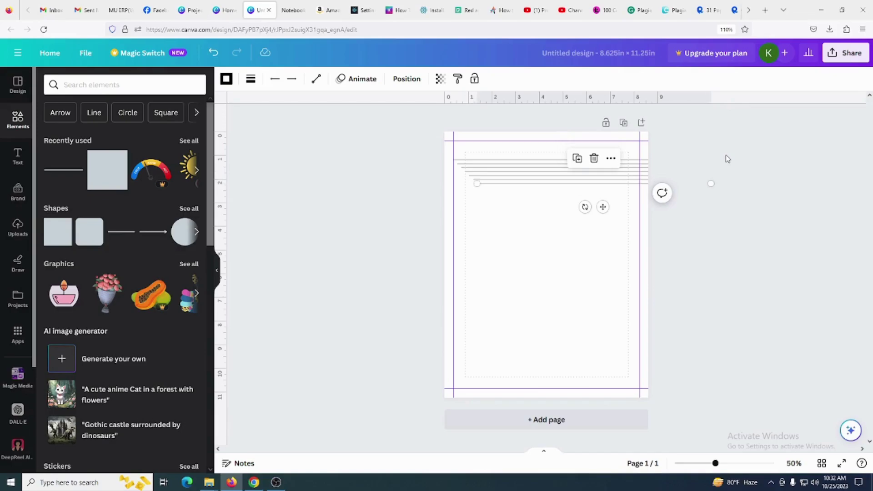
key(ctrl+d)
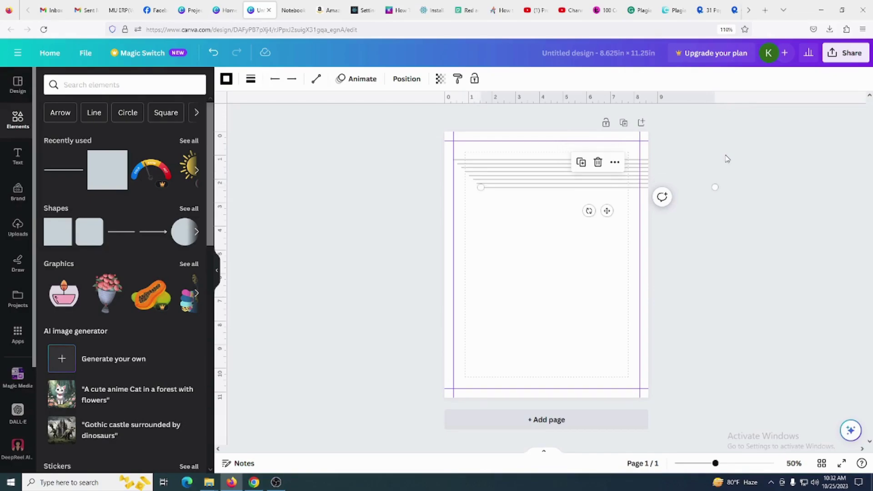
key(ctrl+d)
key(ctrl+d)
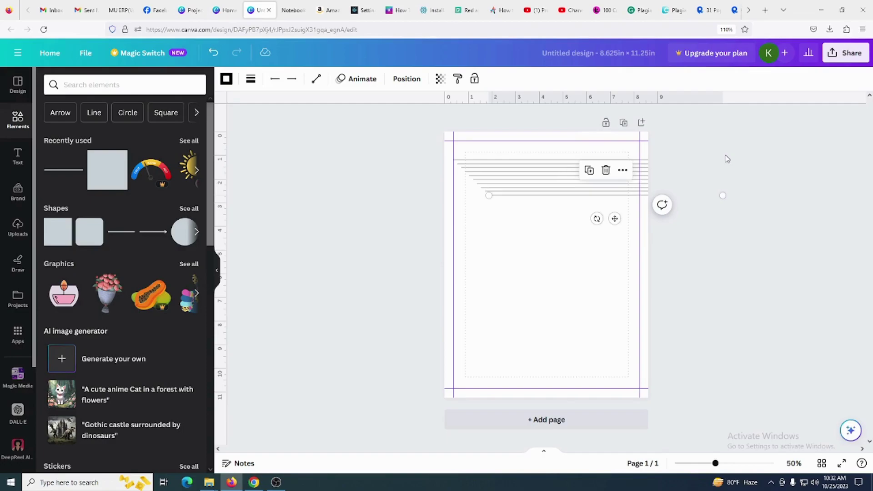
Select all ten lines and duplicate the set twice
drag(701, 255, 639, 120)
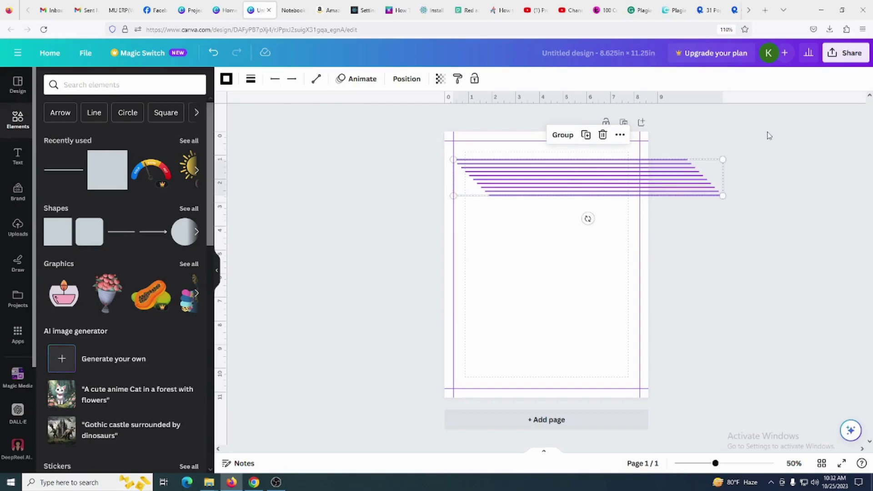
key(ctrl+d)
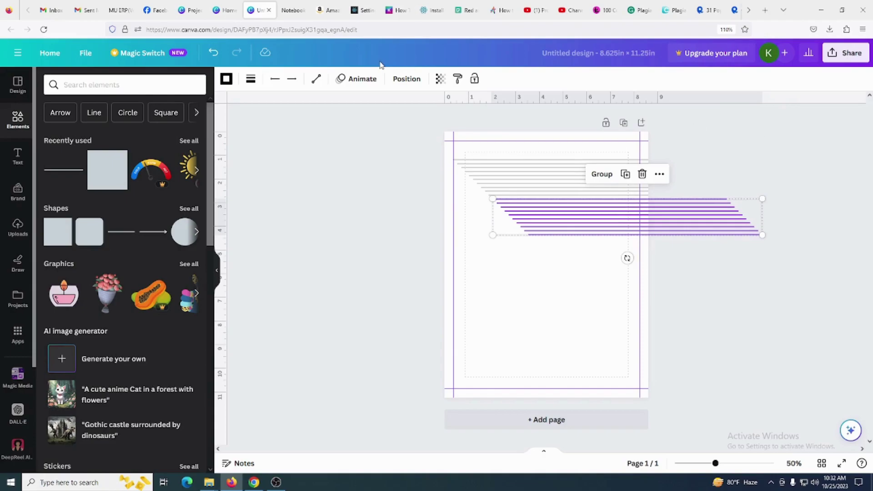
key(ctrl+d)
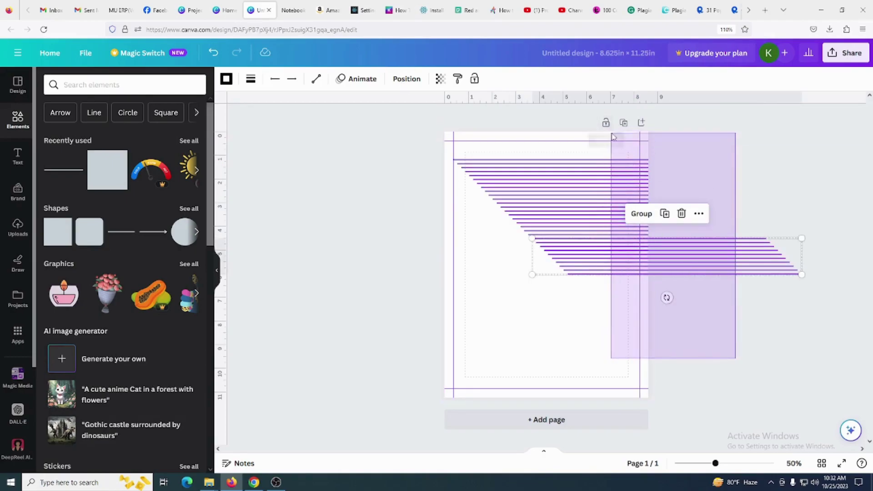
Select every line on the page and space them evenly with Tidy up
shift+click(624, 176)
right_click(642, 241)
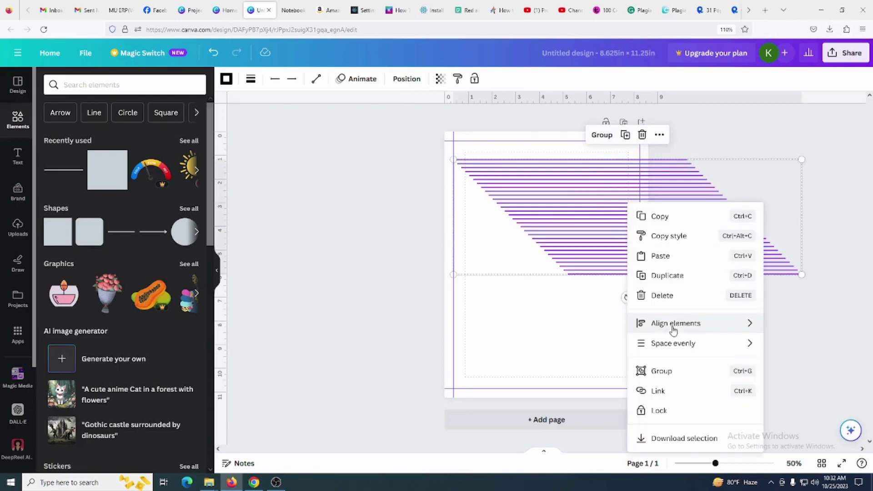
mouse_move(673, 326)
mouse_move(685, 348)
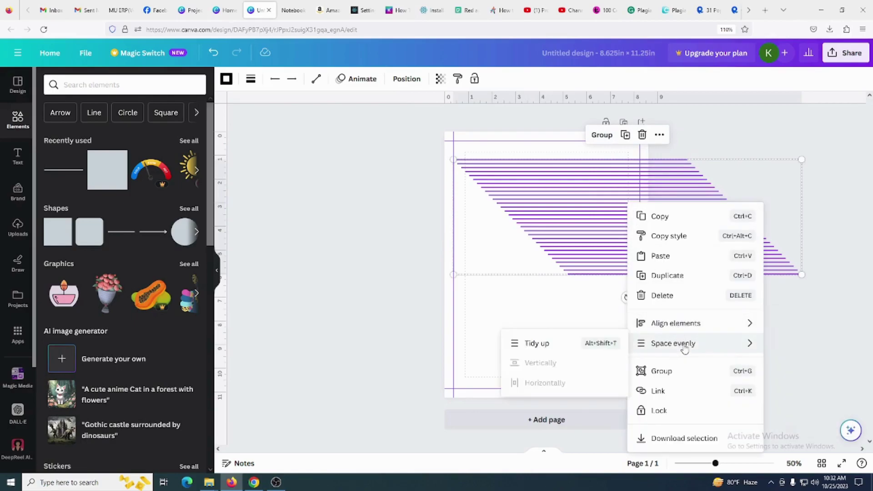
click(528, 345)
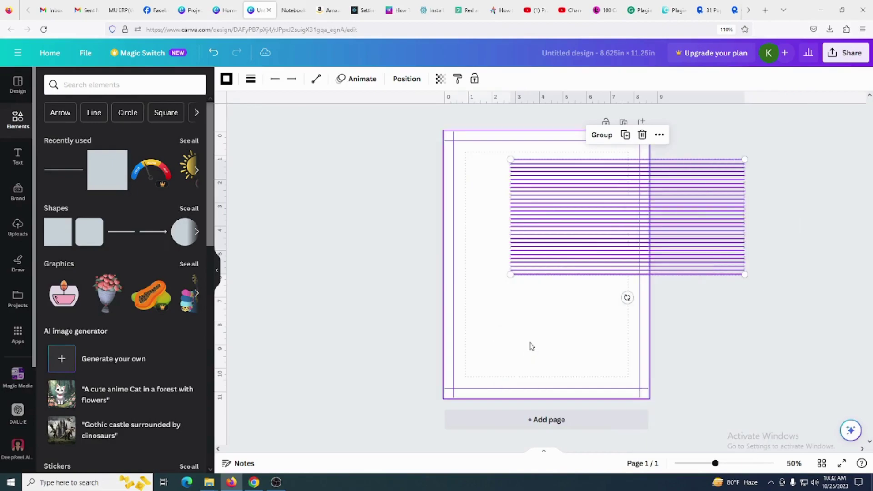
Move and enlarge the block of lines so it runs past both page sides and ends at the lower horizontal guide
drag(698, 213, 636, 203)
drag(683, 267, 865, 362)
drag(722, 280, 649, 285)
drag(805, 362, 805, 427)
click(783, 358)
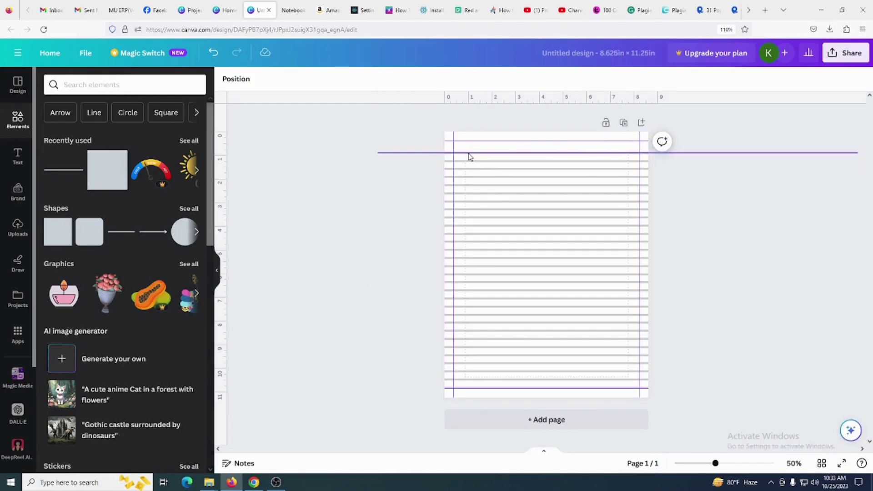
Set the line weight of all the ruled lines to 3
drag(361, 141, 750, 411)
click(250, 79)
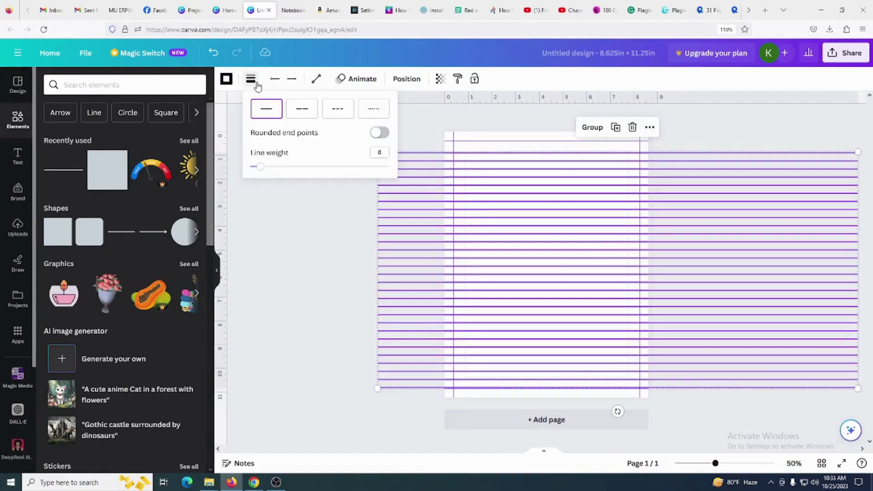
click(380, 153)
key(Return)
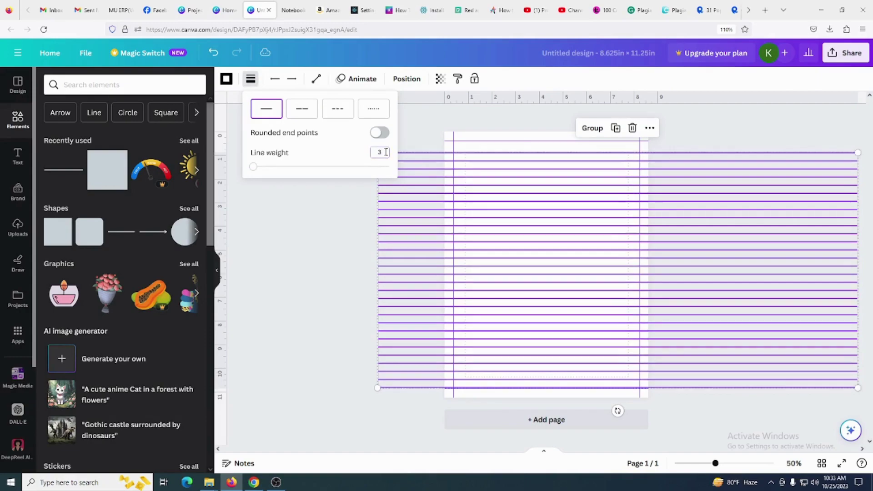
click(342, 222)
click(335, 146)
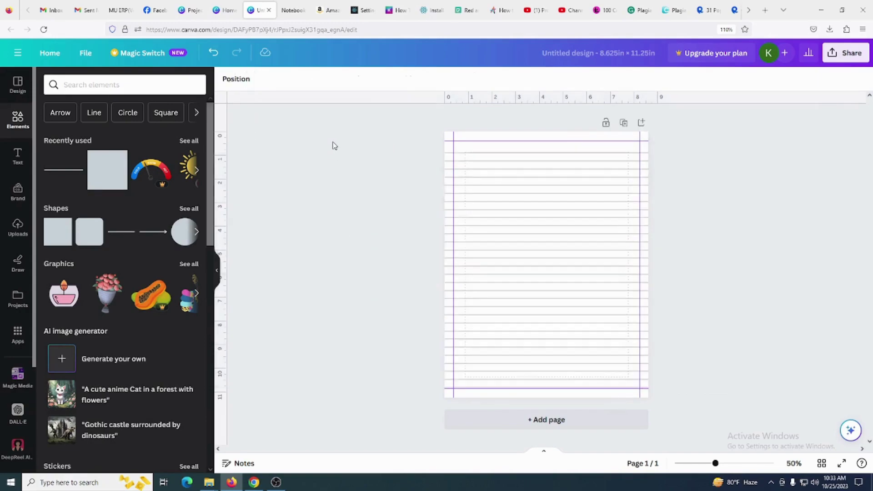
drag(473, 98, 503, 183)
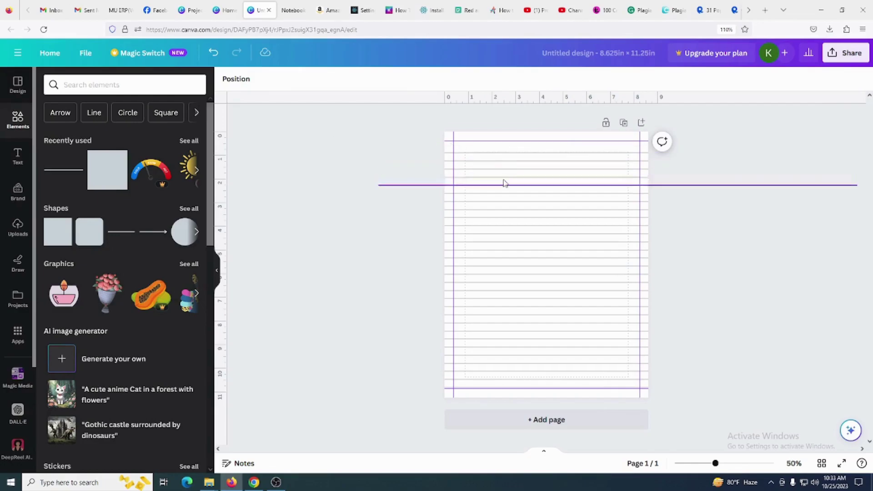
ctrl+scroll(503, 184, up, 5)
ctrl+scroll(505, 185, down, 6)
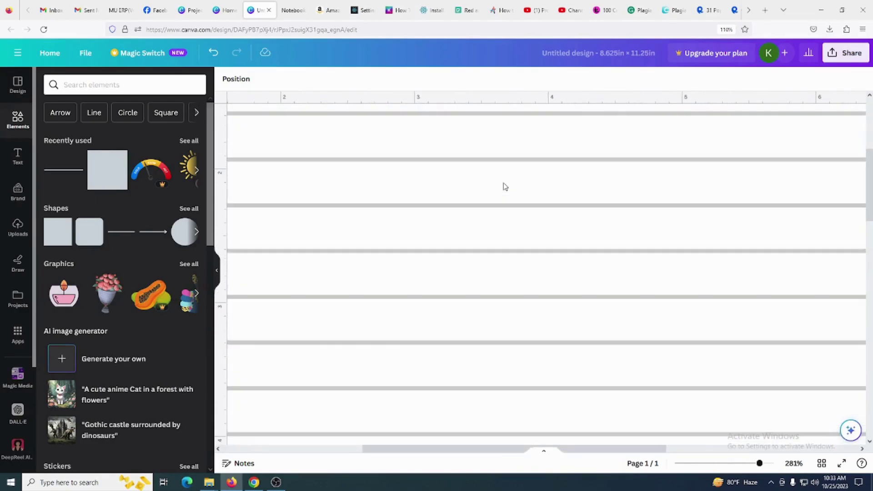
key(ctrl+z)
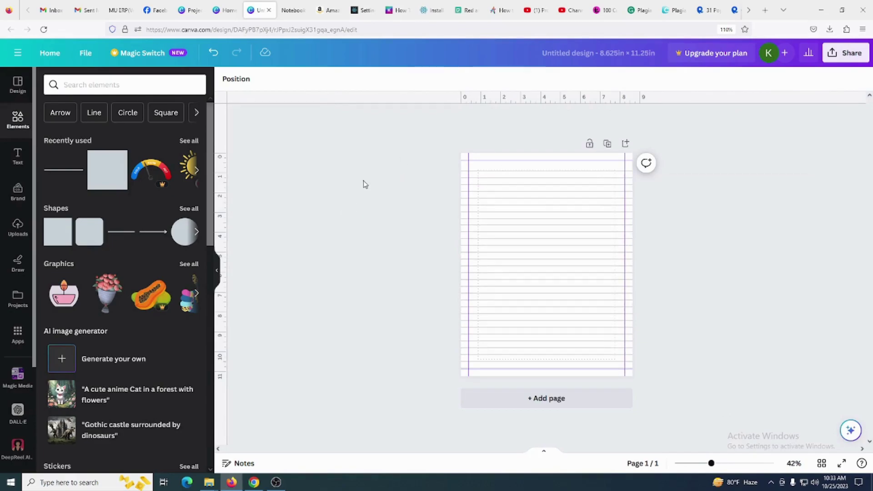
Duplicate the ruled page in the grid view until the design has ten pages, and select them all
click(822, 464)
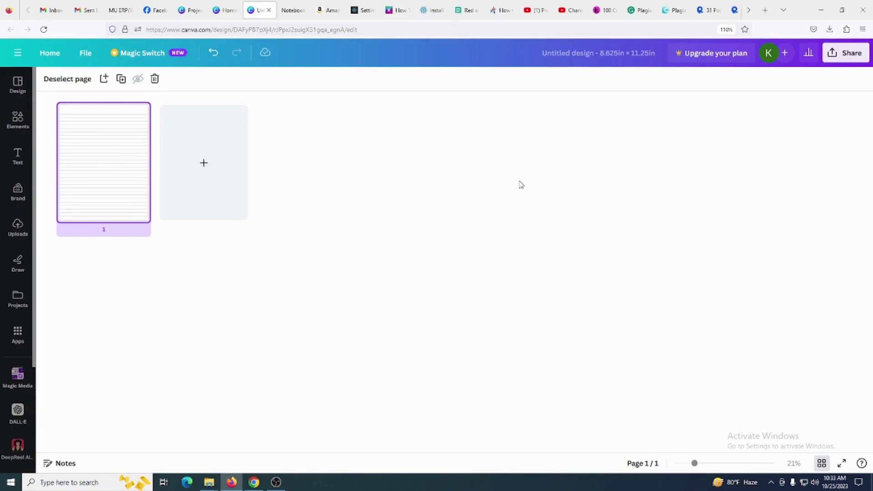
key(ctrl+Return)
key(ctrl+Return)
key(ctrl+Return)
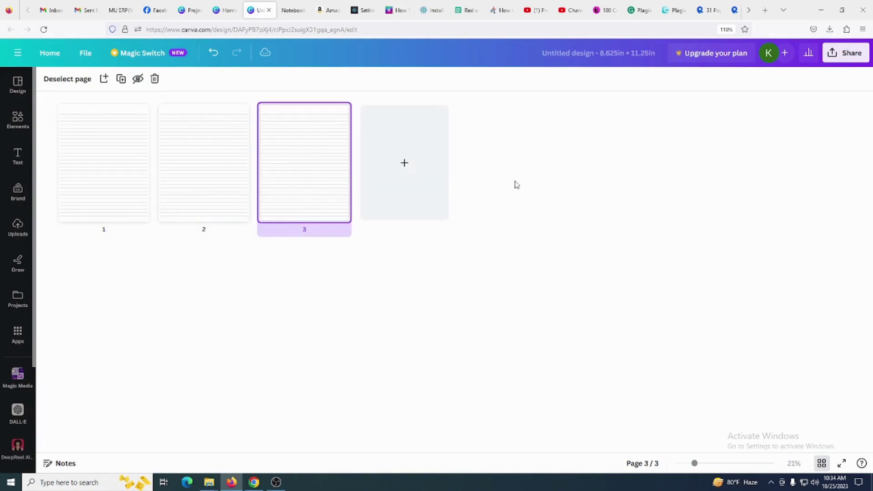
key(ctrl+Return)
key(ctrl+Return)
key(ctrl+Return)
key(ctrl+Return)
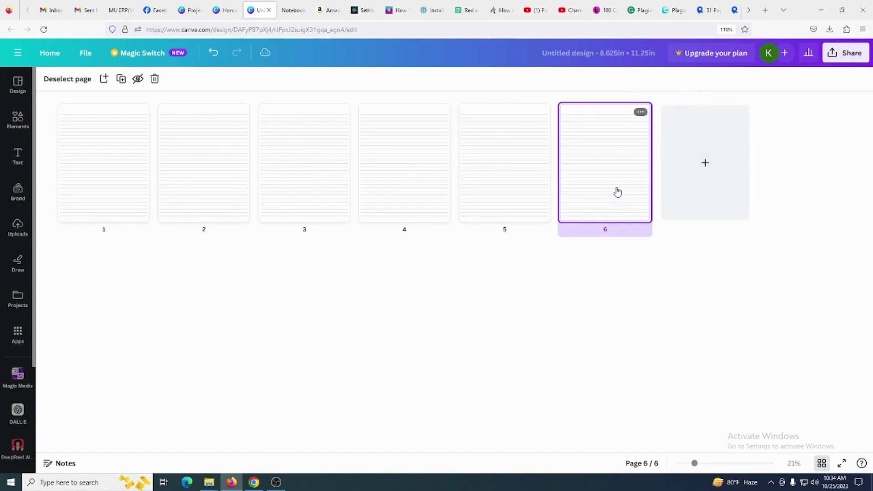
key(ctrl+Return)
key(ctrl+Return)
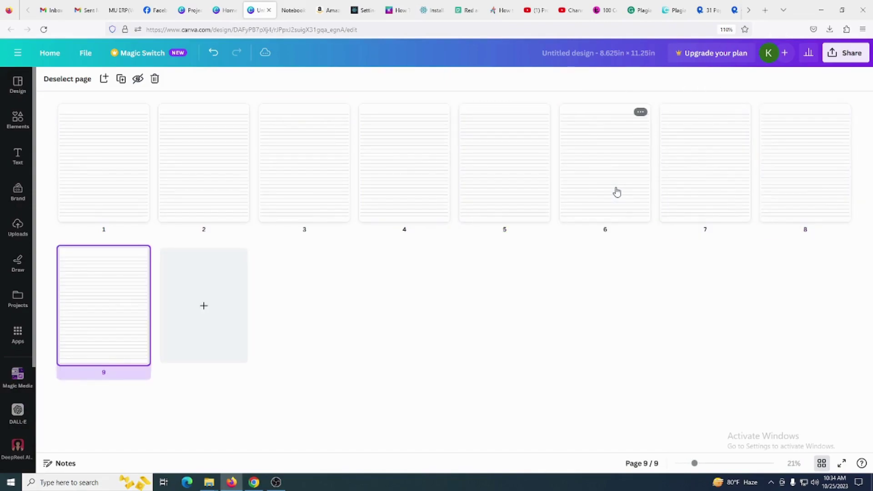
key(ctrl+a)
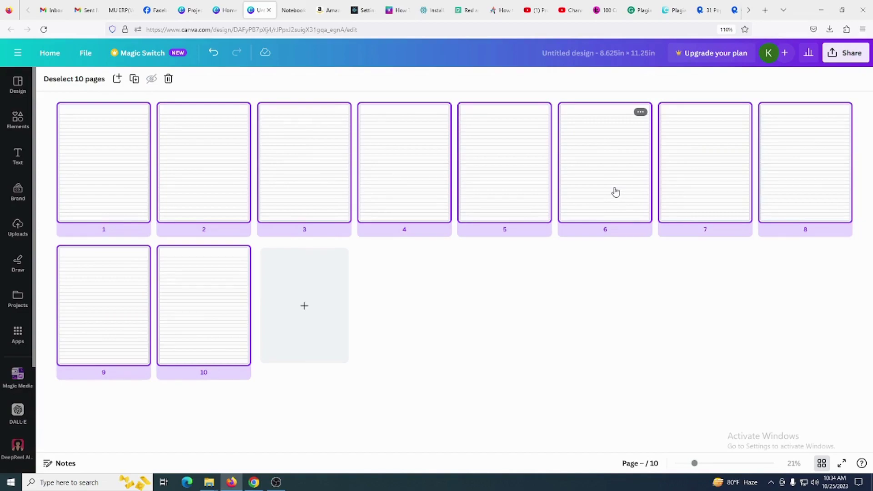
Duplicate the ten selected ruled pages repeatedly until the design has 100 pages, and look through the page grid
key(ctrl+d)
key(ctrl+d)
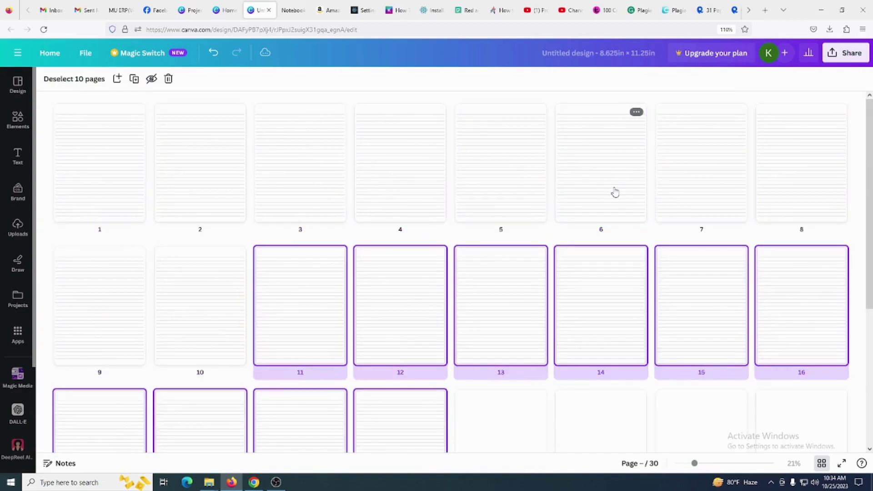
key(ctrl+d)
key(ctrl+d)
key(ctrl+d)
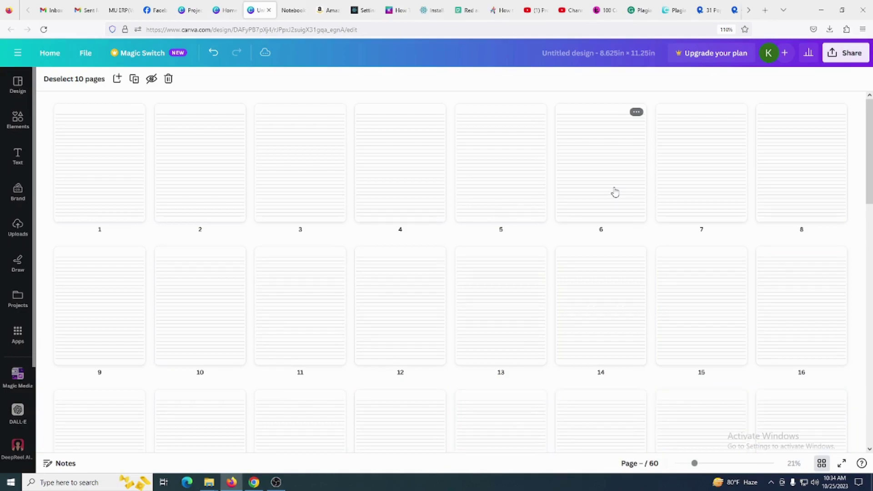
key(ctrl+d)
key(ctrl+d)
key(ctrl+d)
key(ctrl+d)
scroll(632, 253, down, 10)
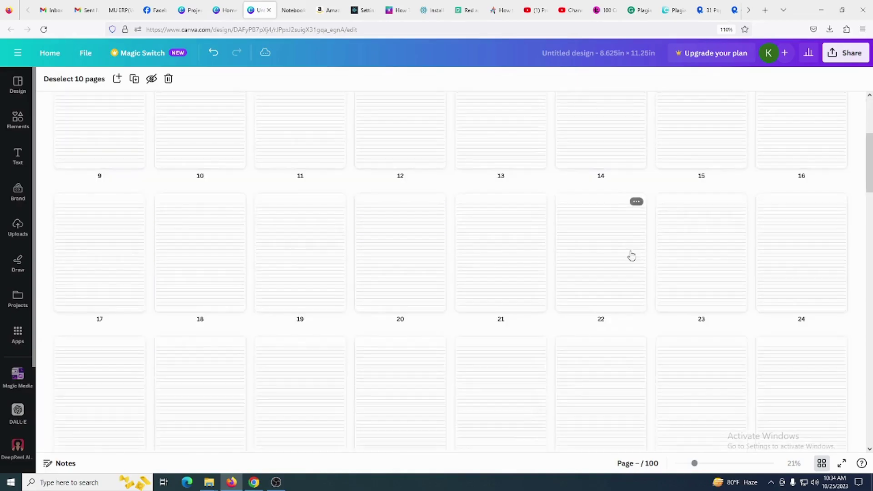
scroll(624, 265, down, 10)
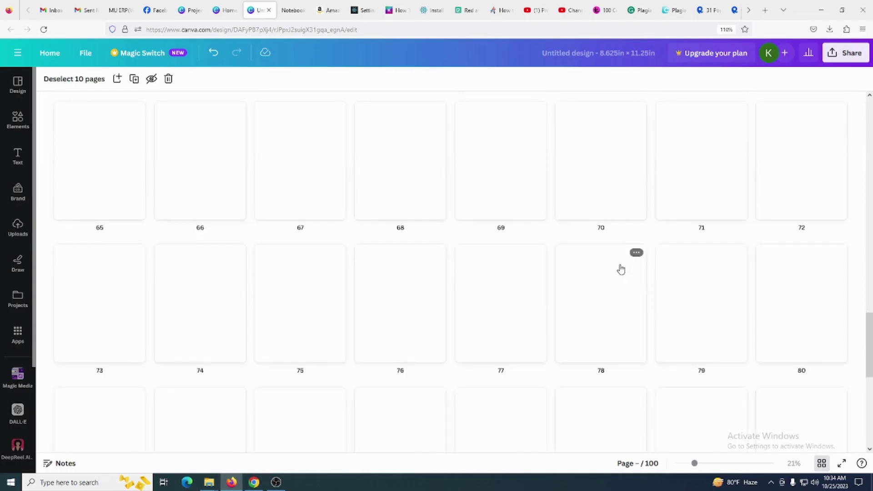
scroll(621, 270, down, 5)
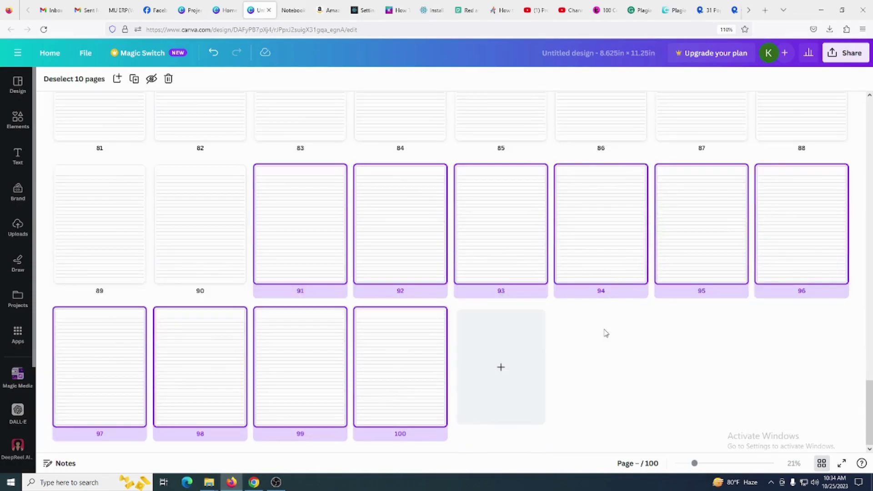
drag(869, 412, 869, 132)
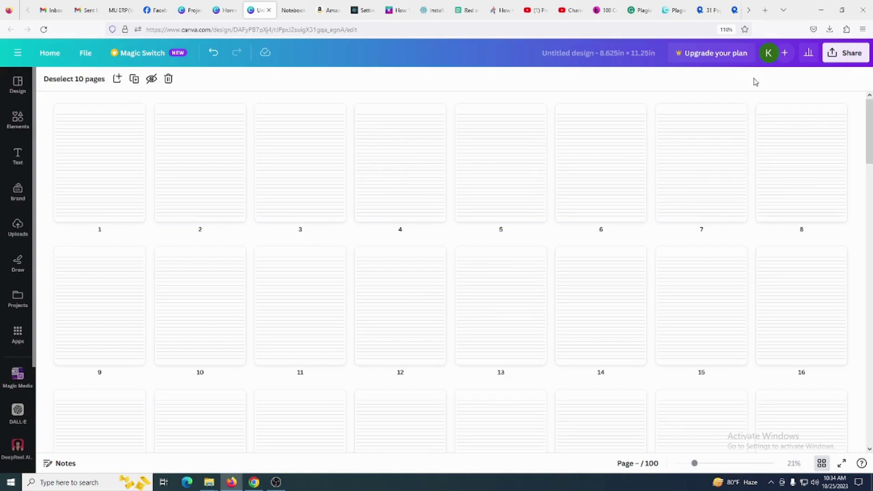
Download all 100 pages of the notebook interior as a PDF Standard file
click(844, 59)
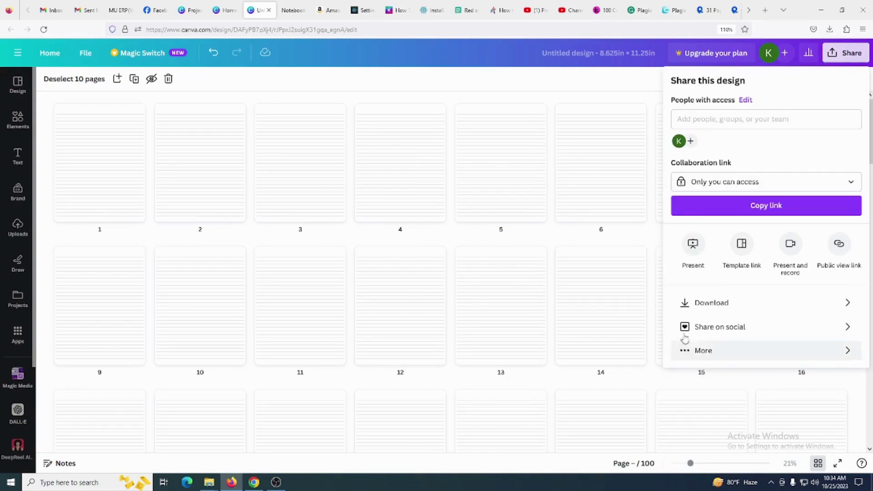
click(703, 304)
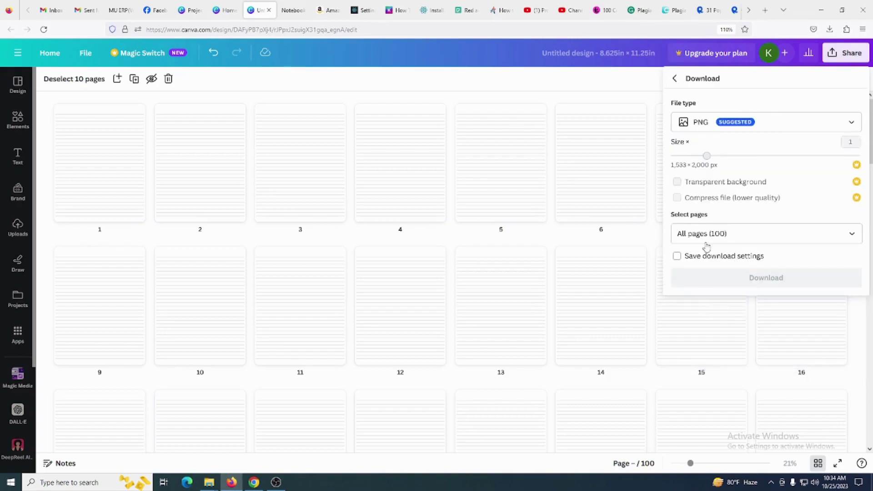
click(775, 124)
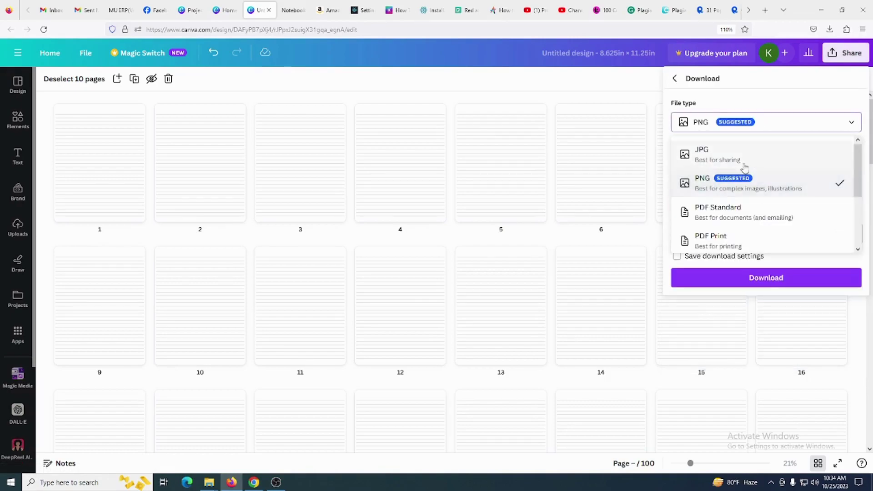
click(725, 216)
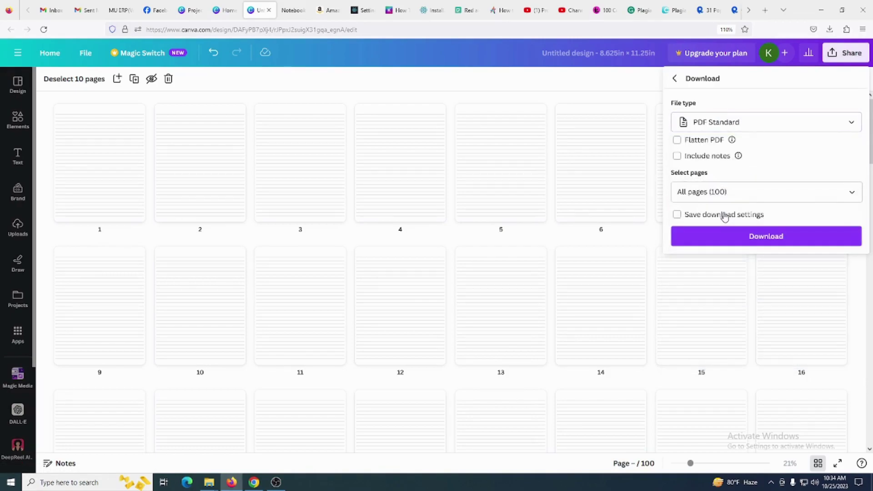
click(721, 236)
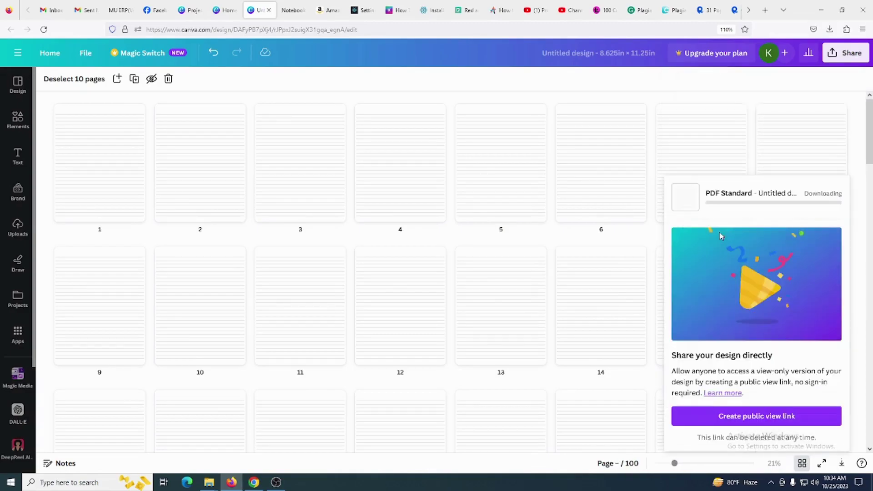